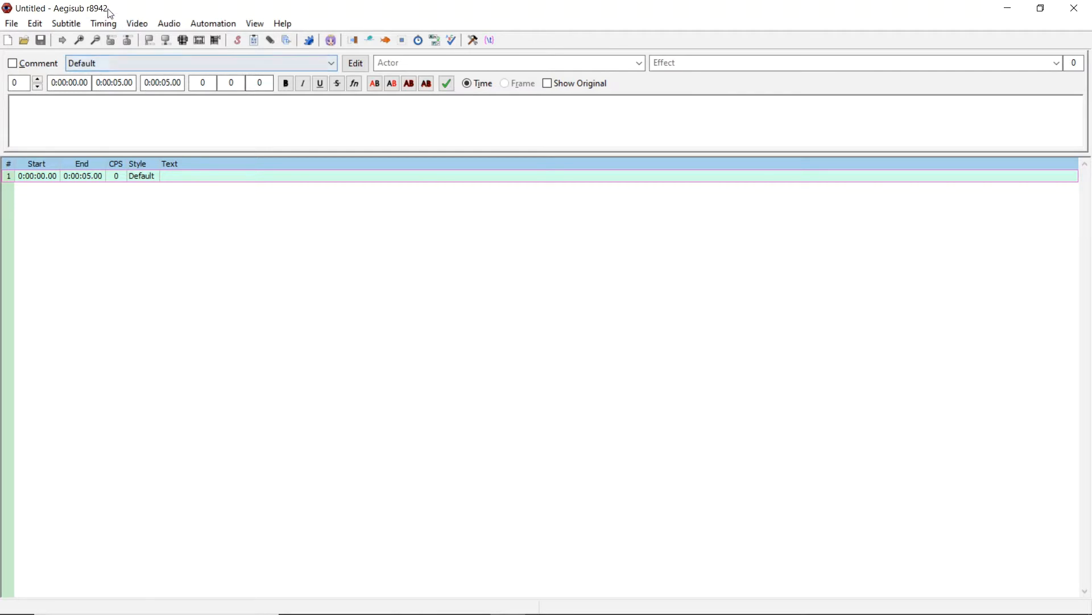
- Open the video youtubedl.mp4 from the Videos folder
click(136, 24)
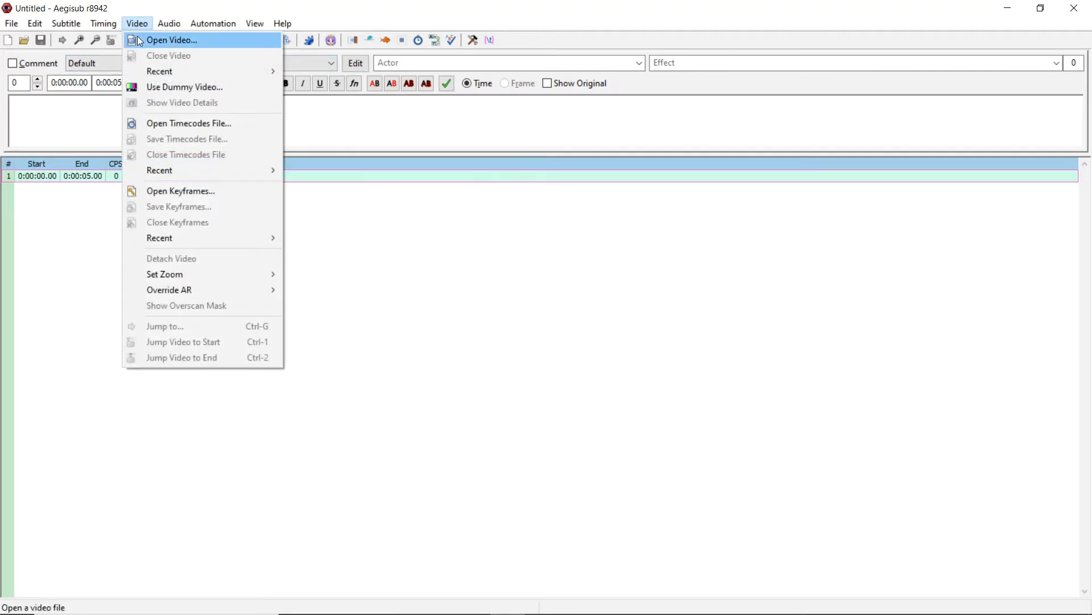
click(139, 40)
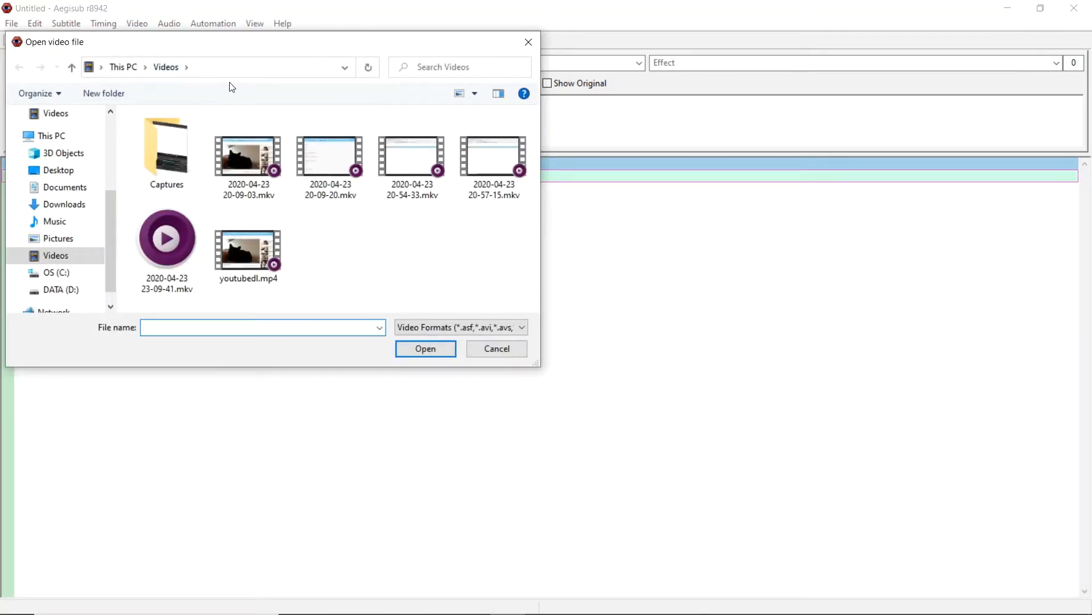
click(233, 247)
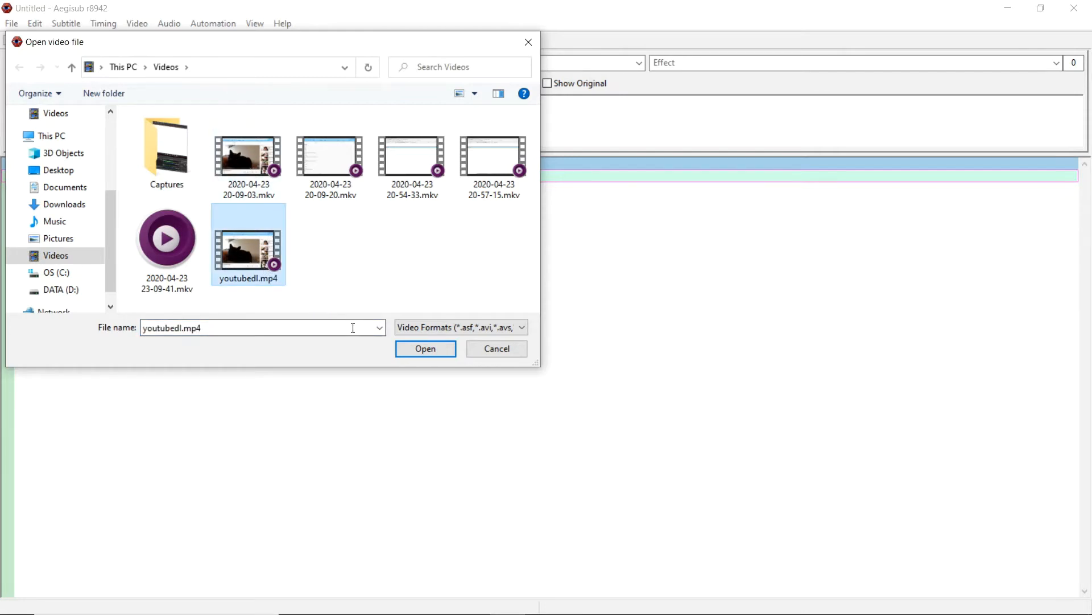
click(426, 349)
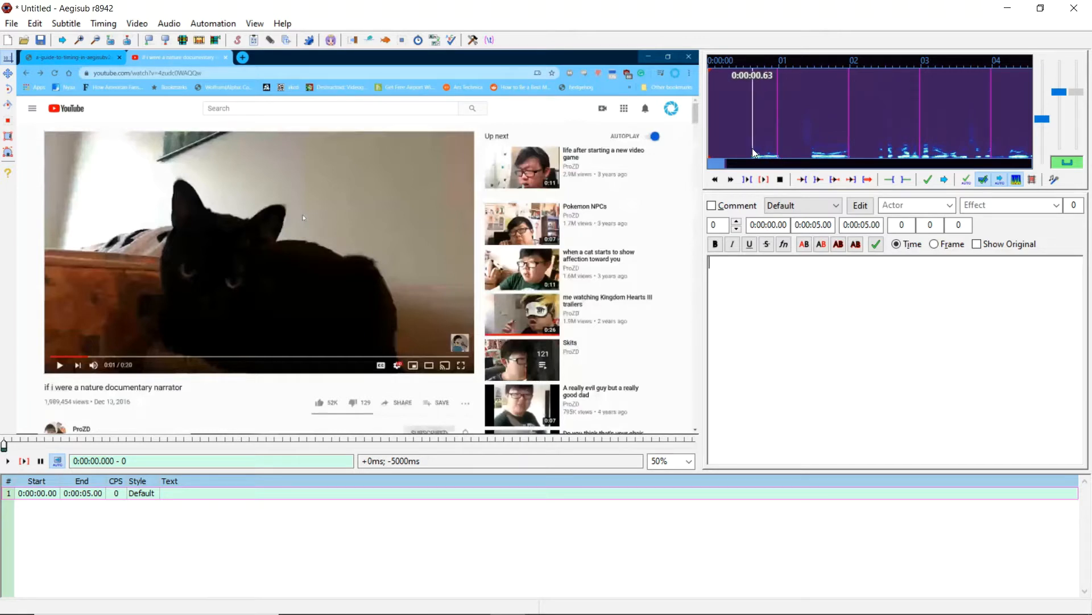
- Mark a span of about 0.59 to 1.07 seconds on the audio waveform, play it, and commit it as the line Hello
right_click(784, 148)
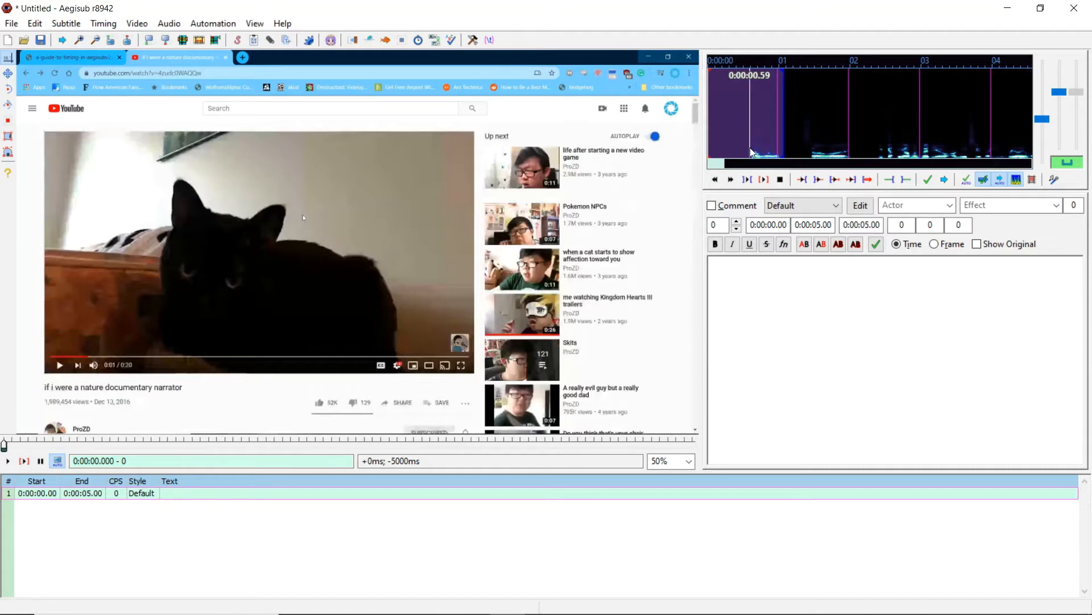
click(751, 150)
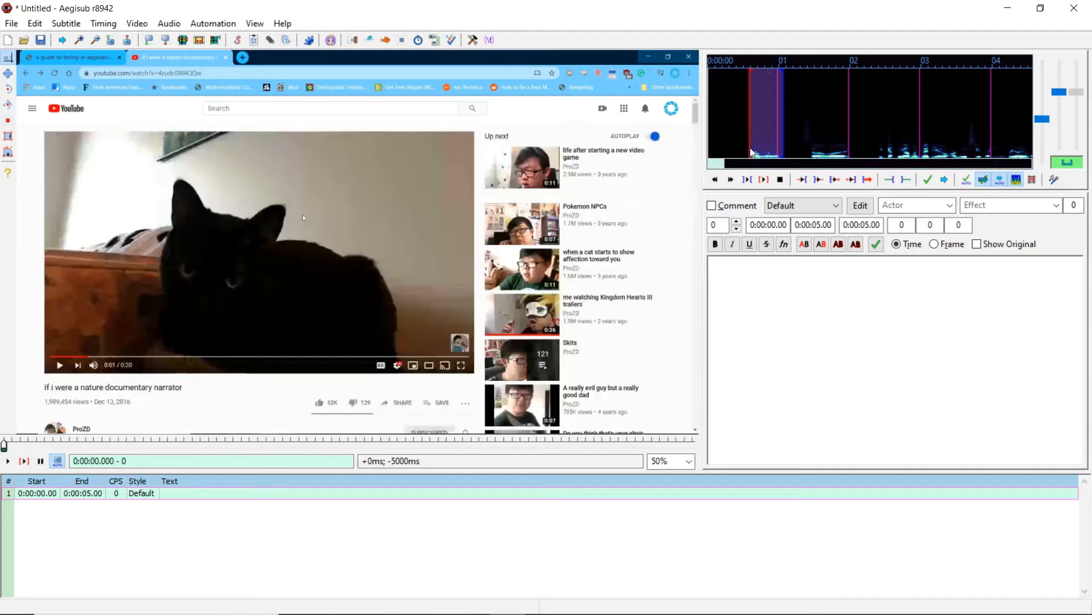
click(747, 180)
text(Hello)
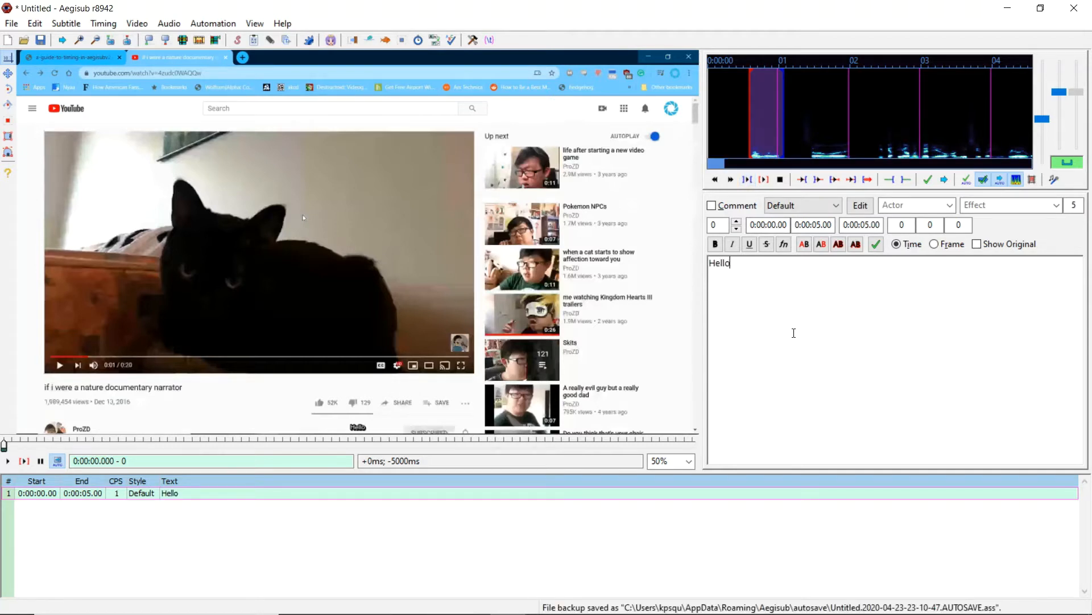
key(Return)
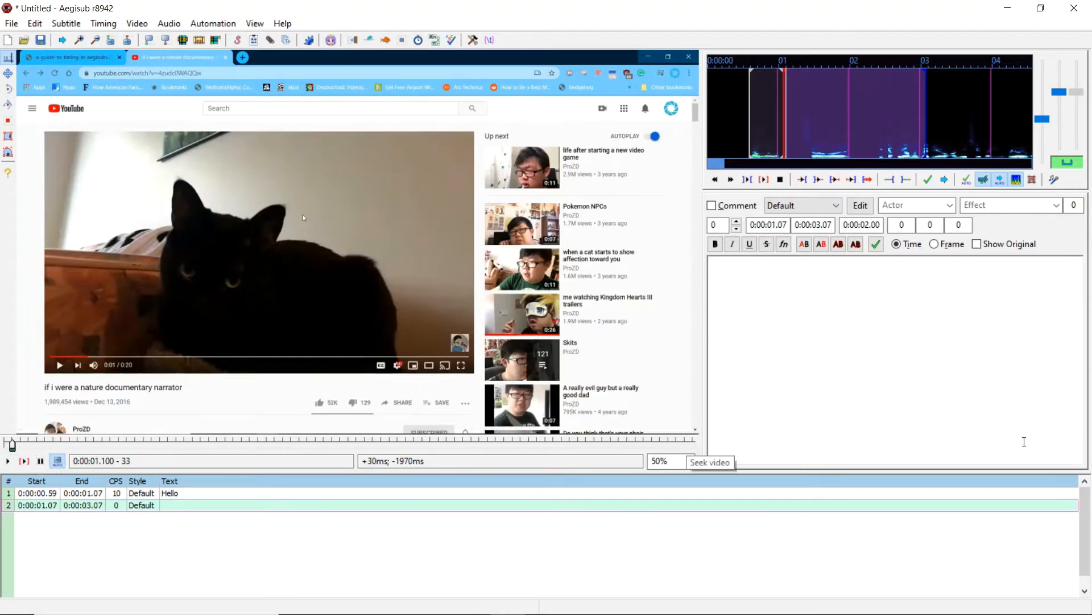
- Create a new text document on the desktop named subtitles
click(1091, 604)
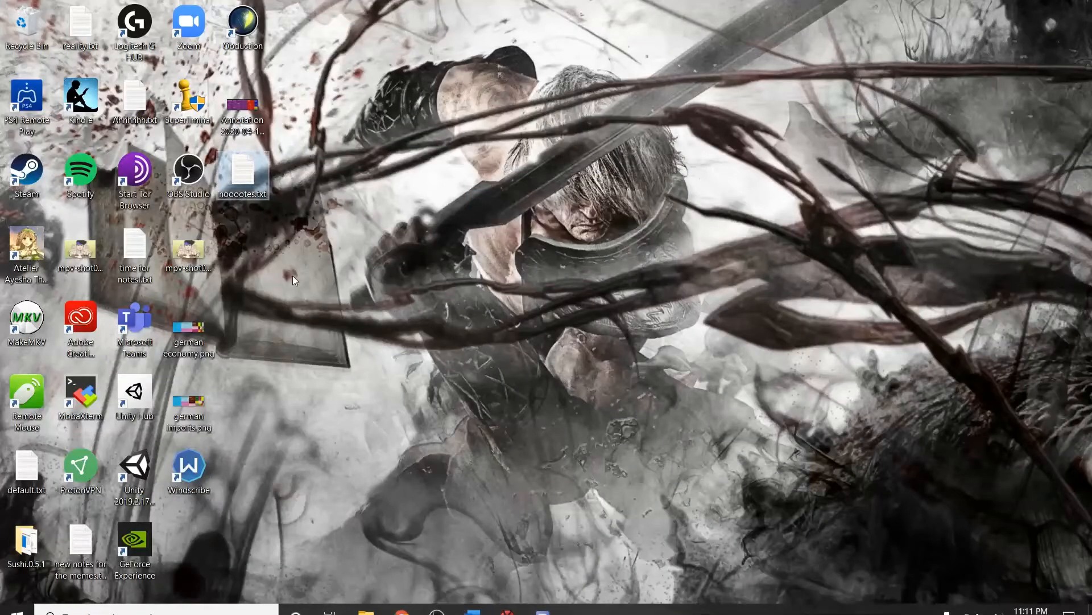
click(262, 265)
right_click(263, 265)
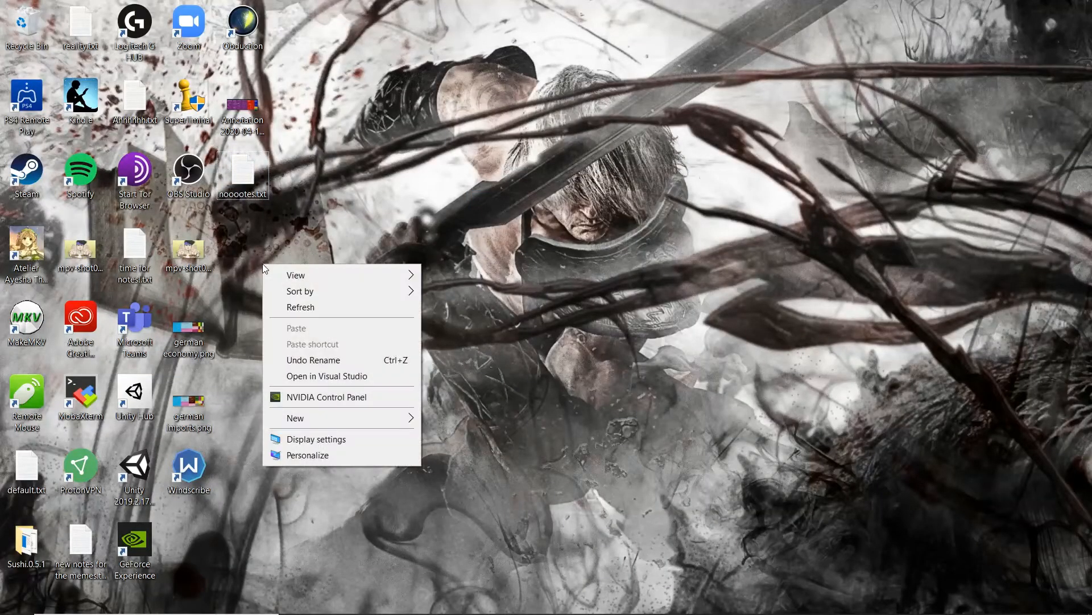
mouse_move(365, 420)
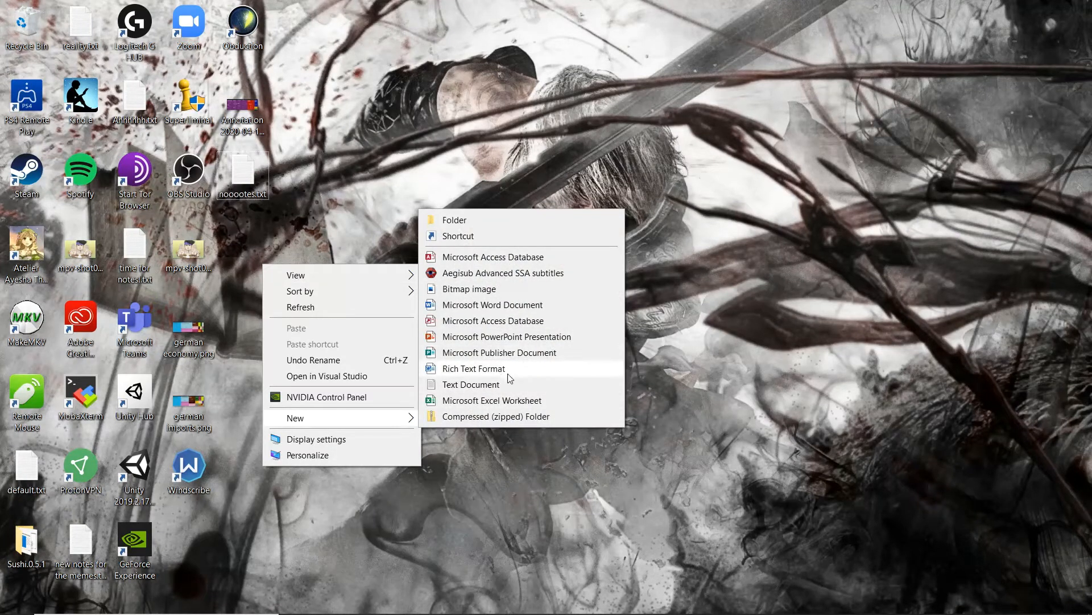
click(508, 387)
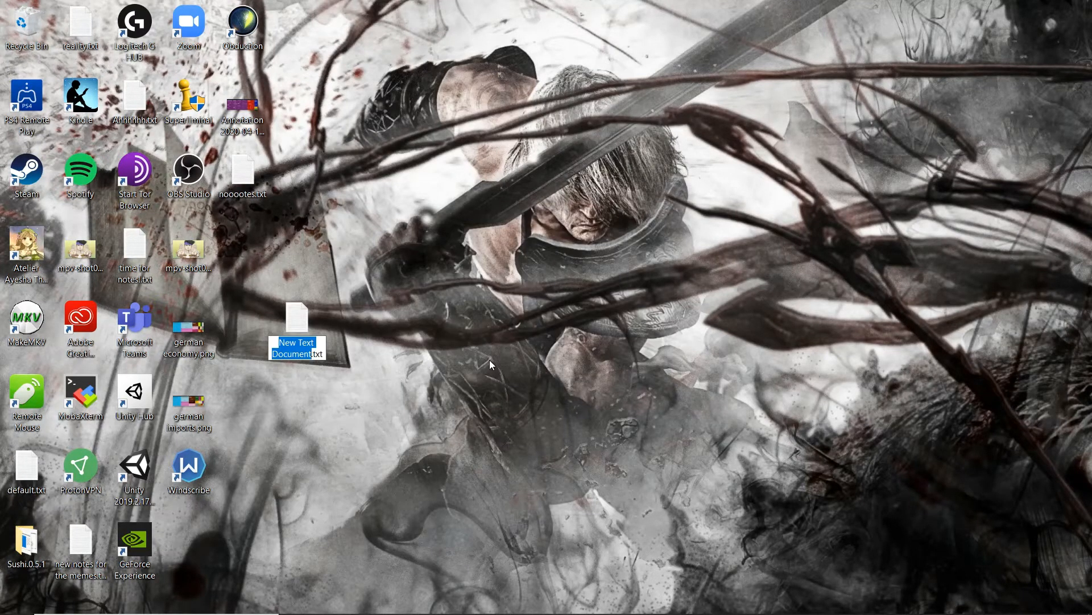
text(subtitles)
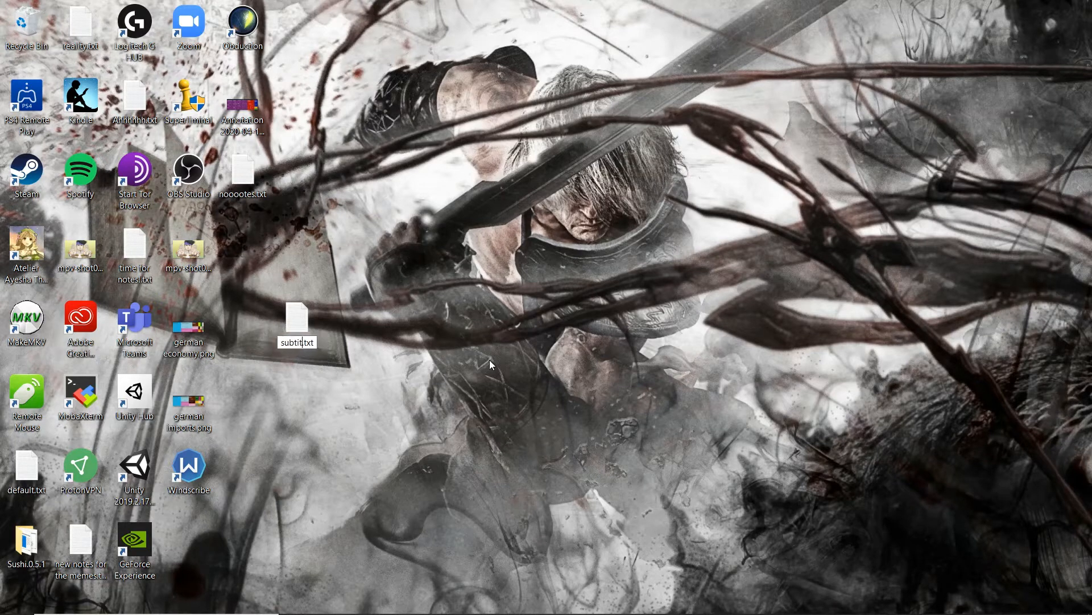
key(Return)
key(Return)
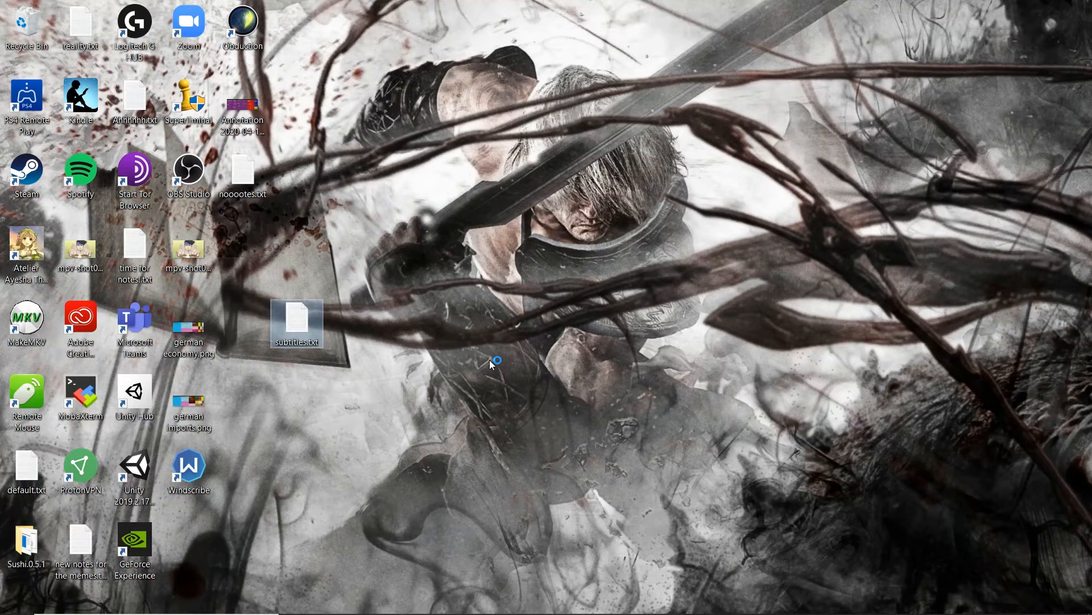
- Open subtitles.txt, write THis, is, a, line on four separate lines, and save the file
text(THis )
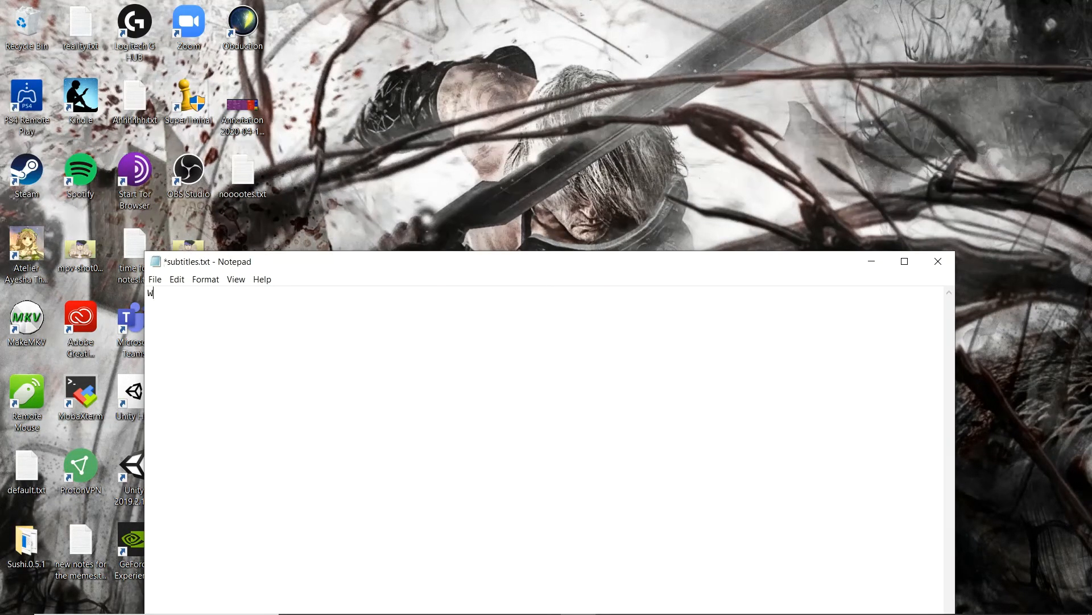
text(is a)
key(BackSpace)
key(BackSpace)
key(BackSpace)
key(Return)
text(a)
text(lines)
key(BackSpace)
key(ctrl+s)
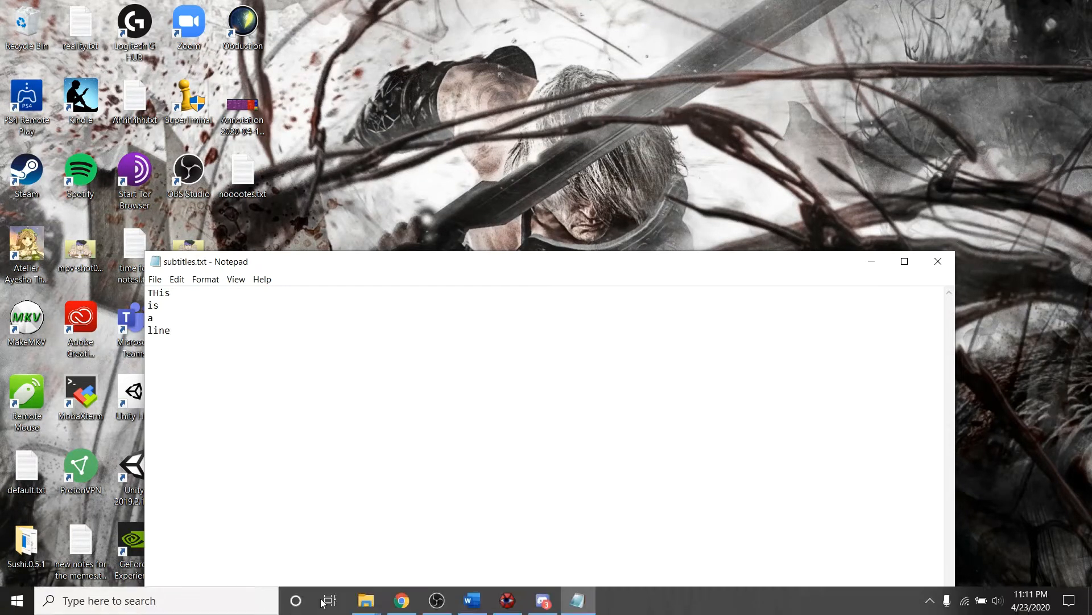
- Return to Aegisub and open subtitles.txt from the Desktop as subtitles without saving current changes, keeping video and audio loaded
click(523, 607)
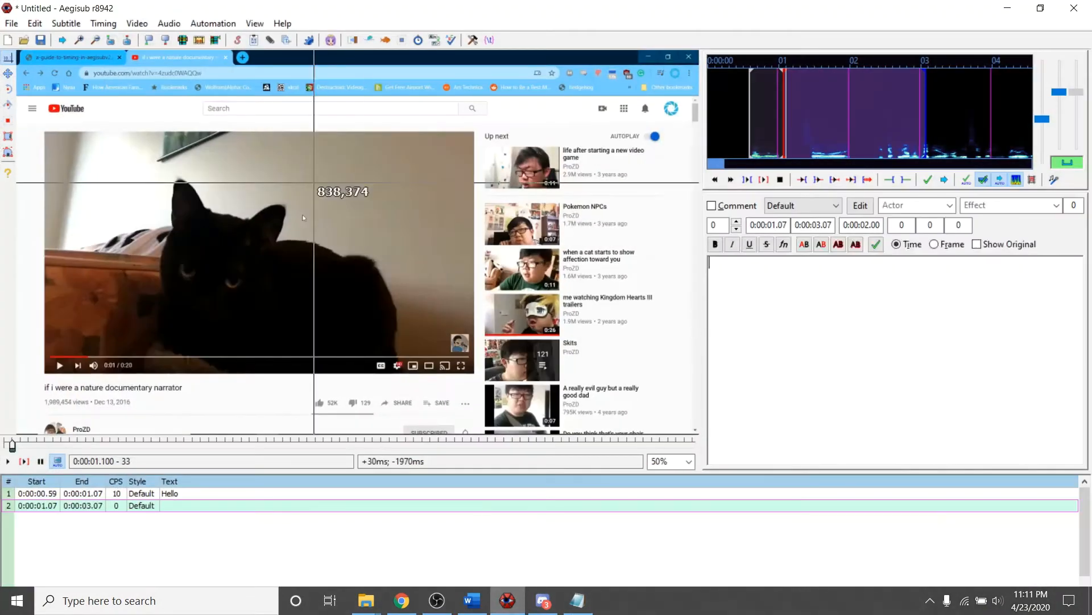
click(13, 23)
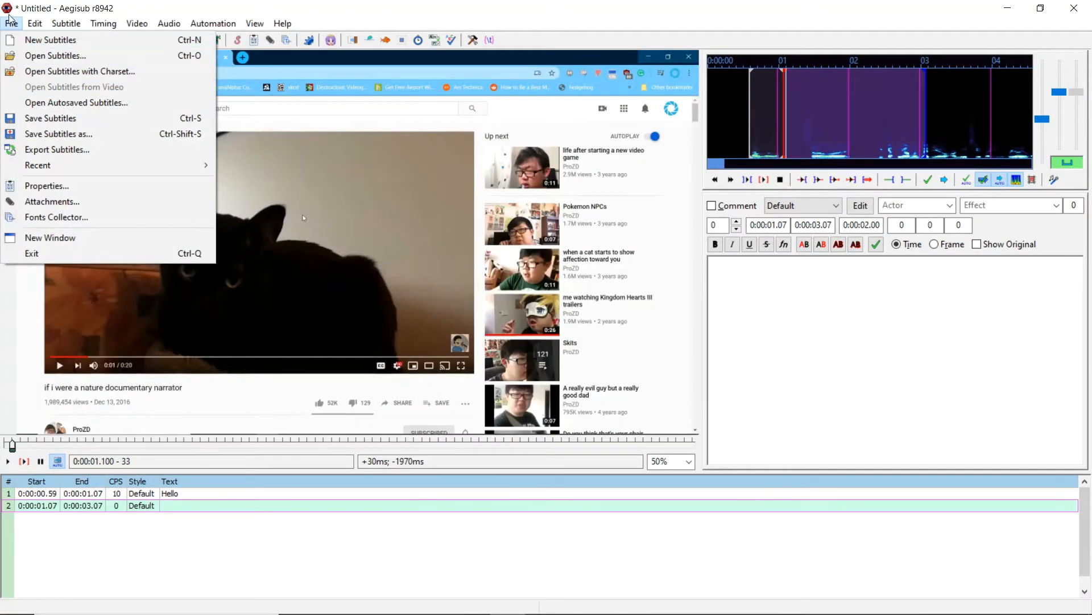
click(40, 62)
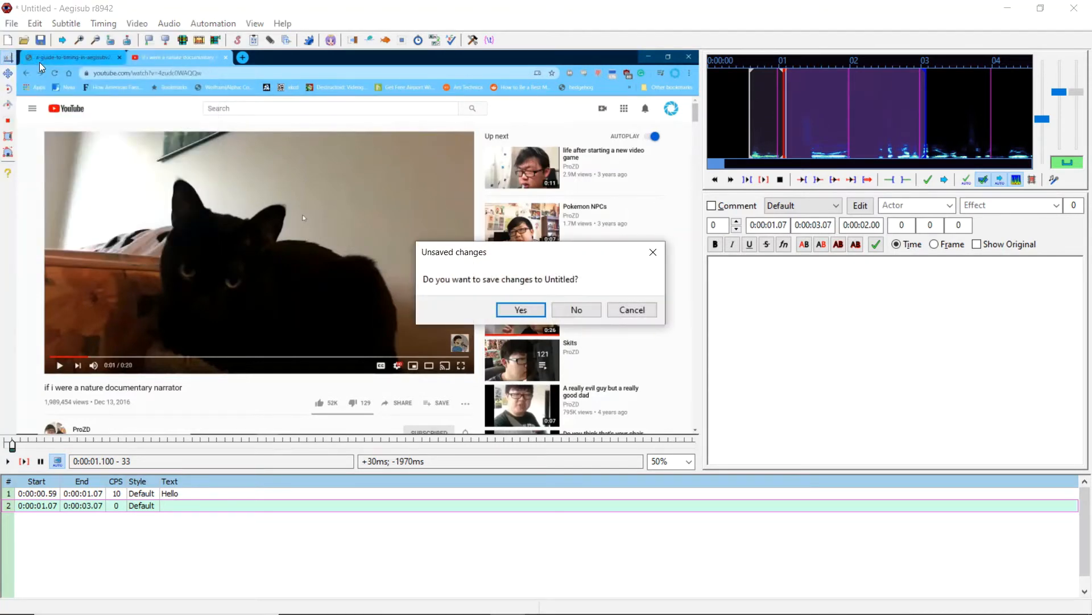
click(573, 310)
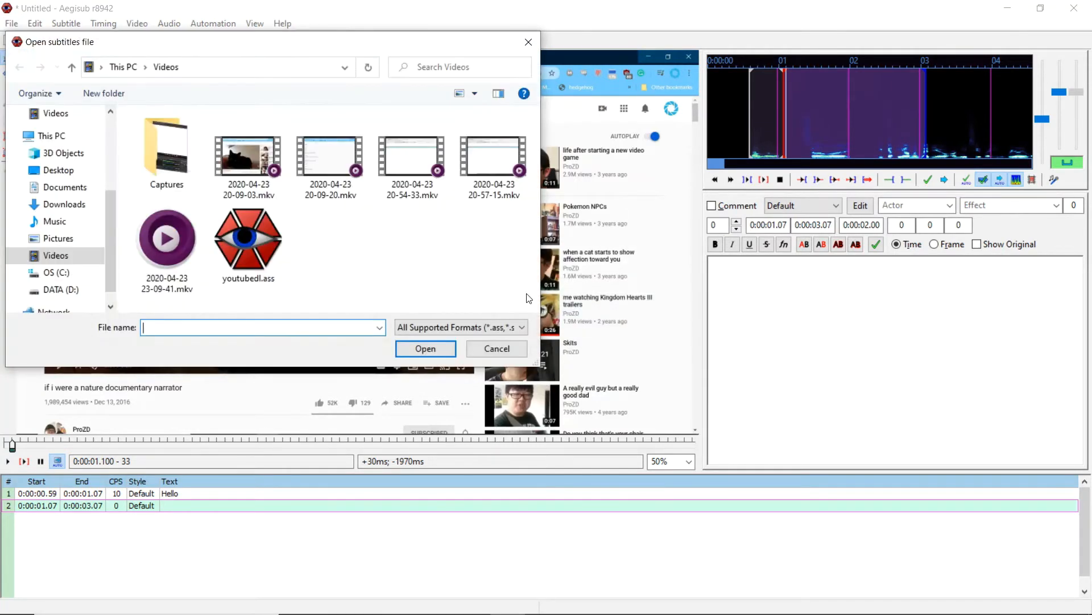
click(57, 170)
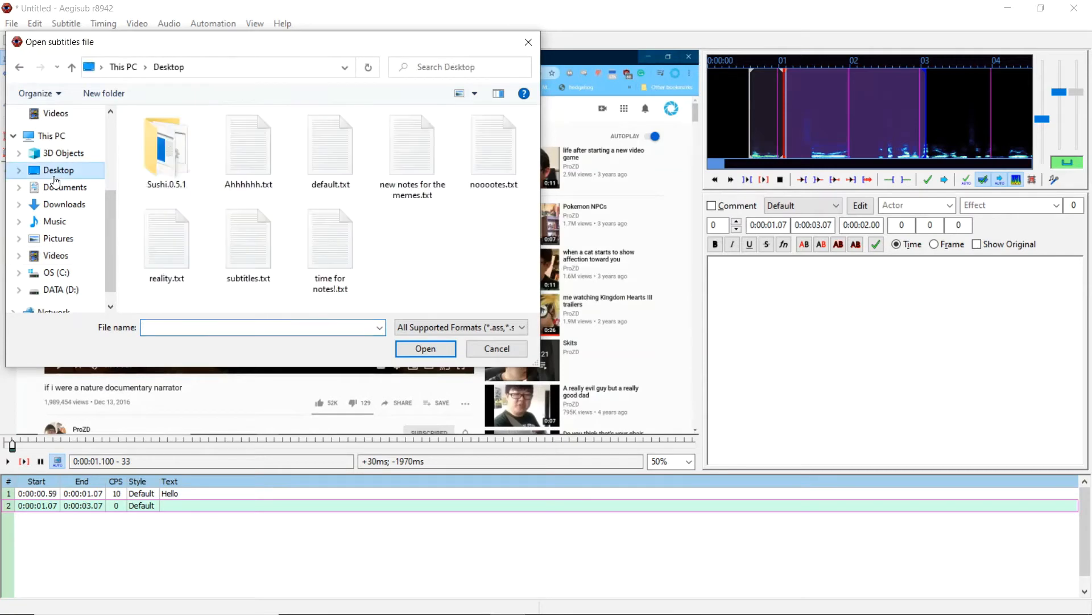
click(244, 234)
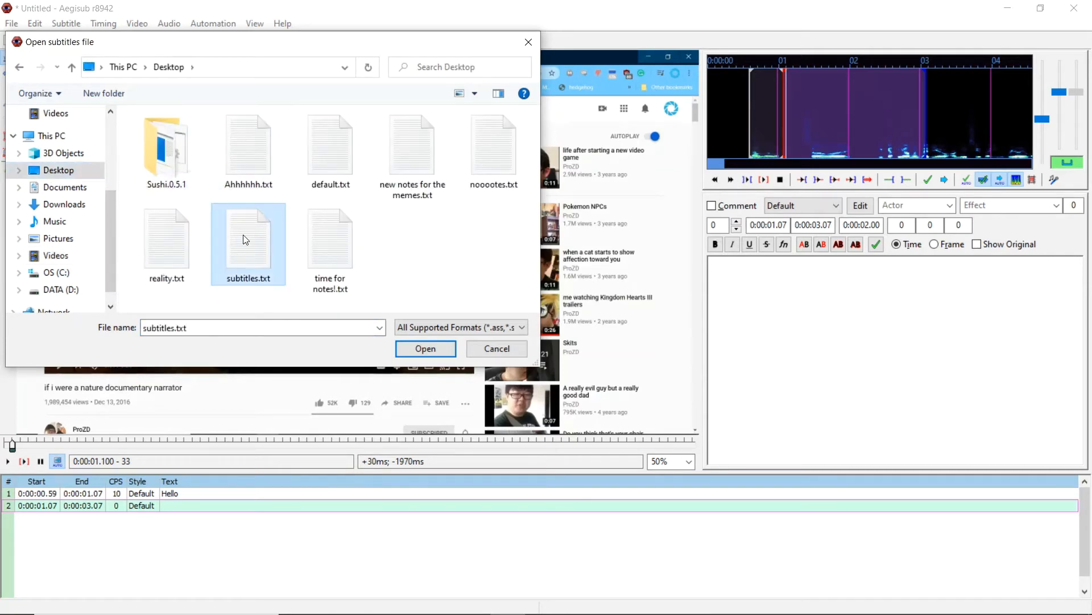
click(415, 347)
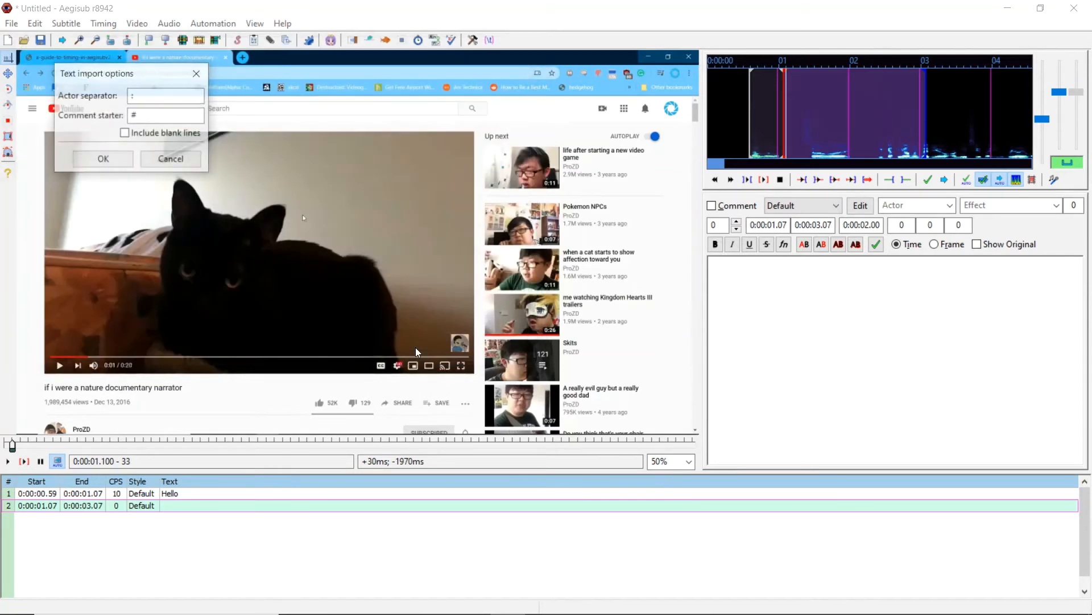
click(123, 158)
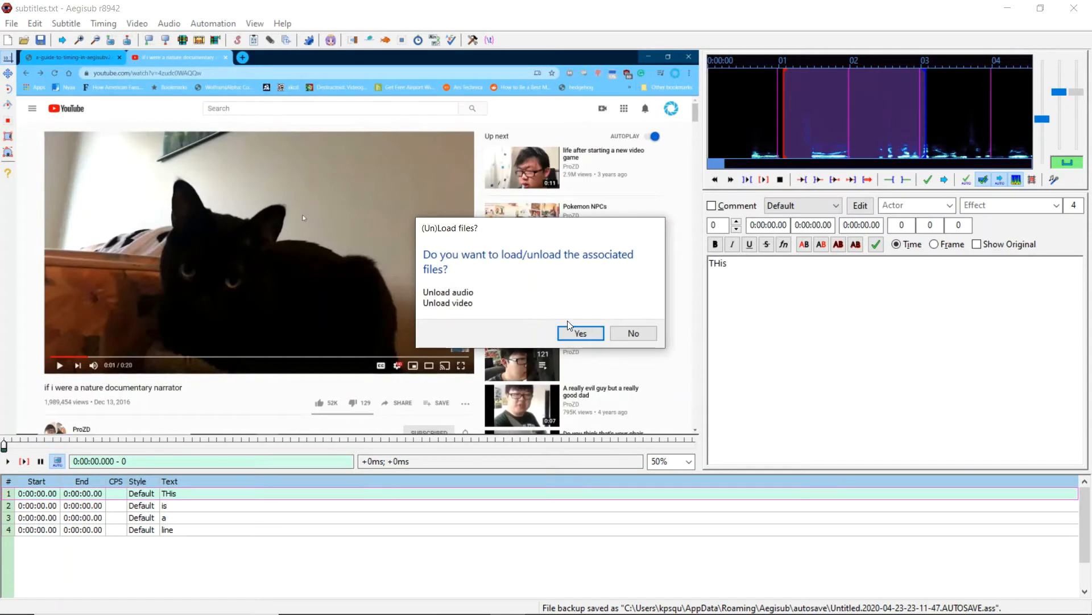
click(631, 333)
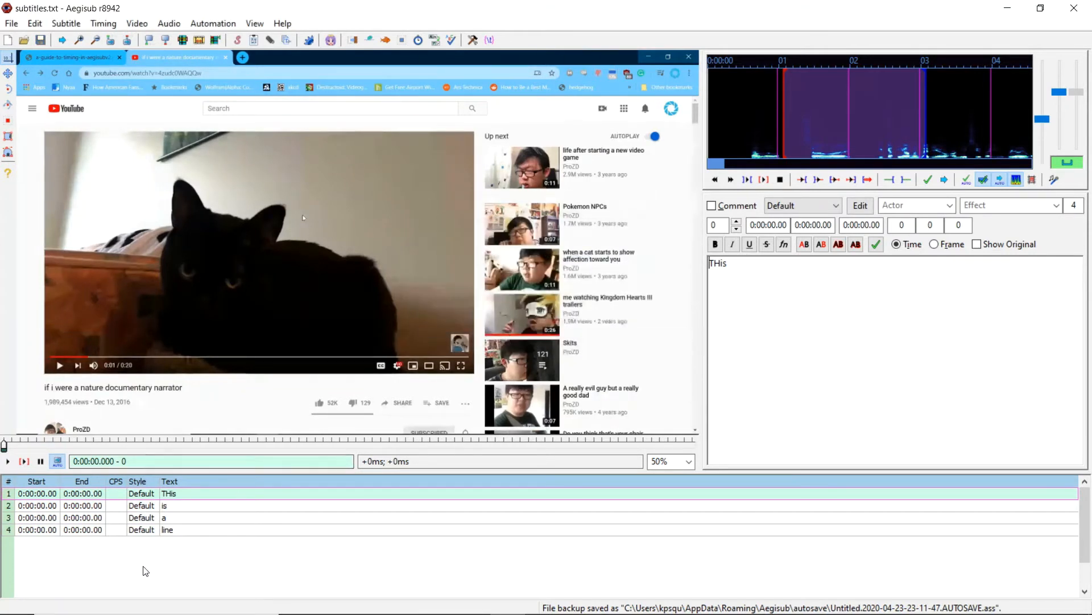
- Select the imported lines in the subtitle grid to inspect them
click(214, 507)
click(228, 494)
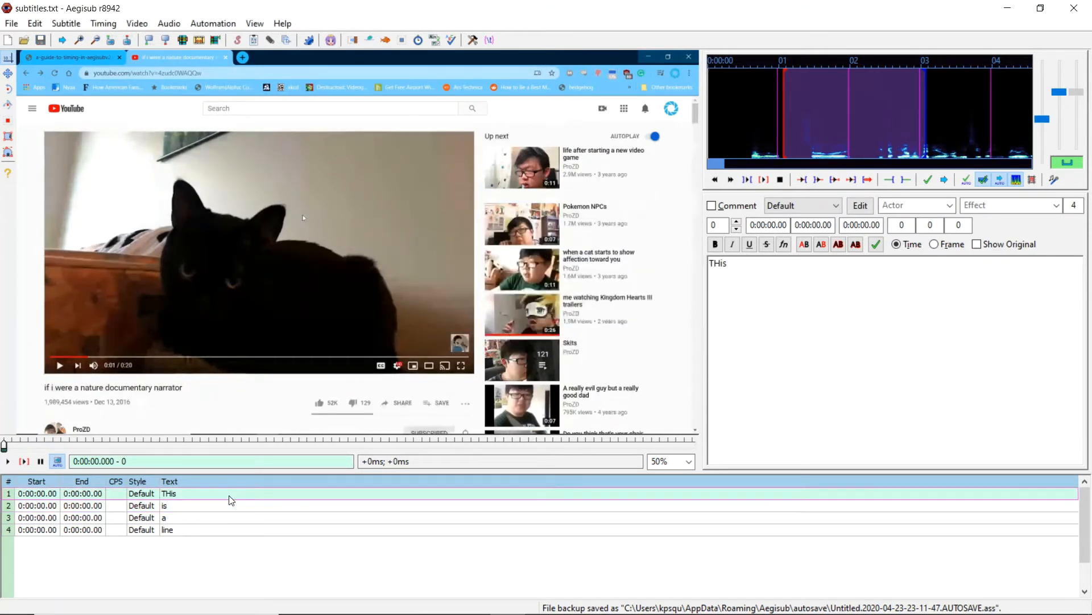
click(222, 532)
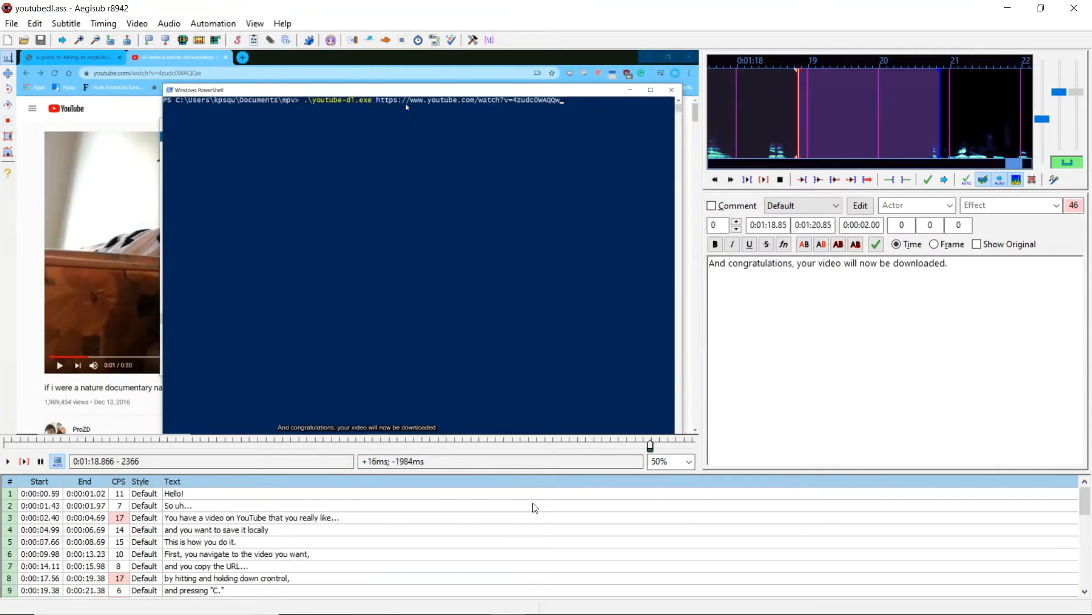
- Browse through the timed lines of youtubedl.ass in the subtitle grid, ending on the first line
click(528, 495)
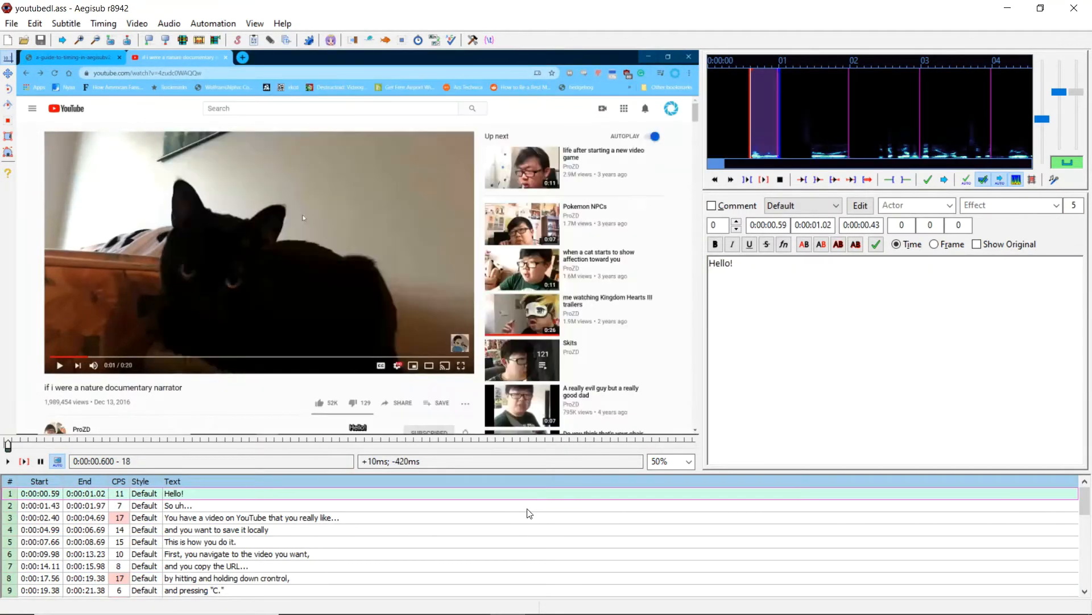
click(528, 508)
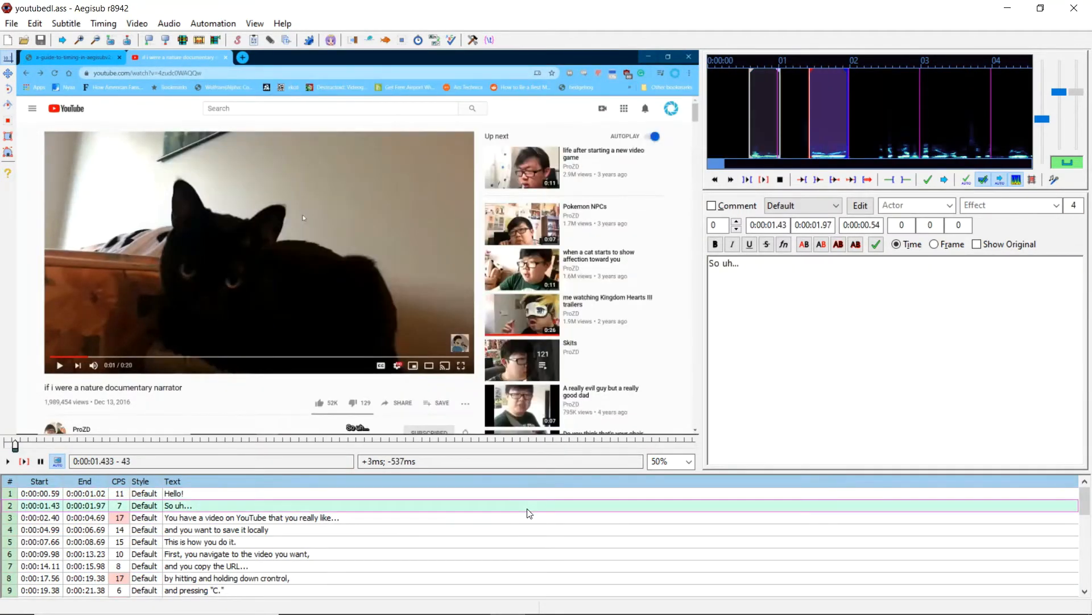
click(525, 534)
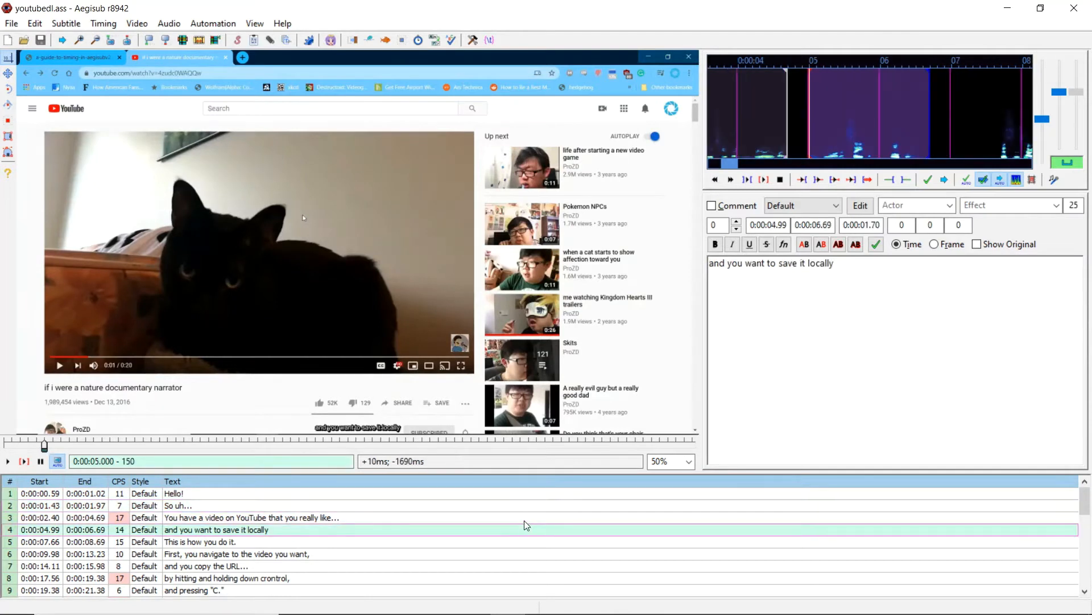
click(527, 514)
click(533, 504)
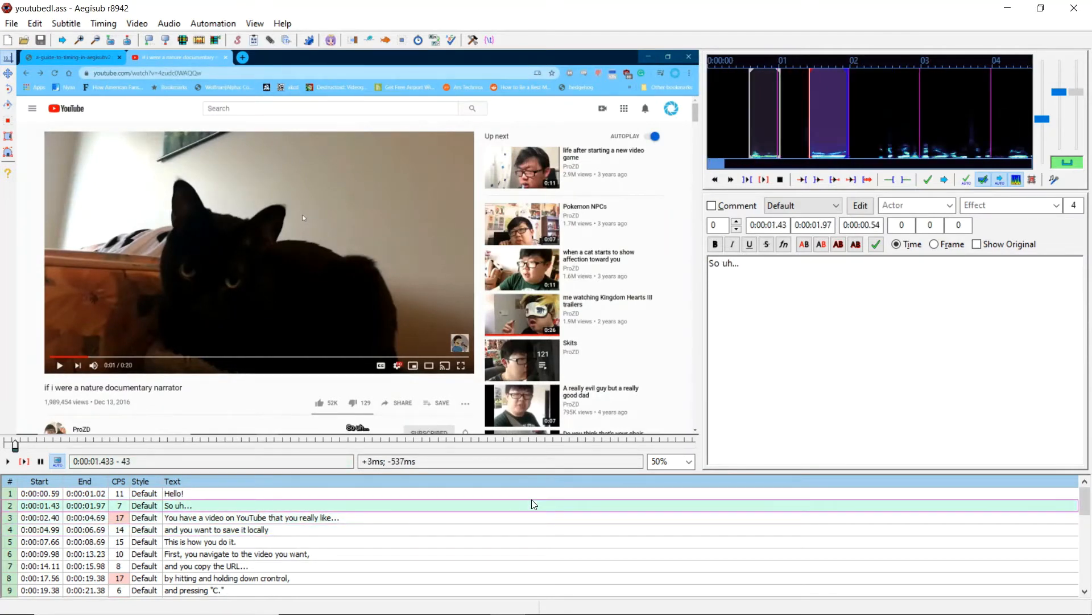
click(501, 497)
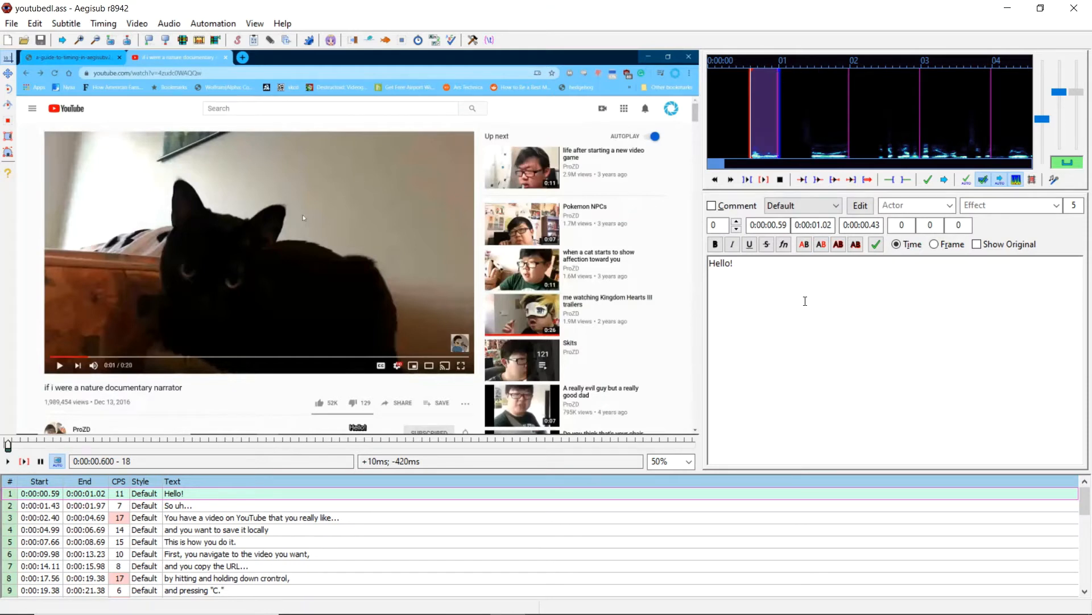
- Add lead-in and lead-out to the Hello! line and commit its timing
key(c)
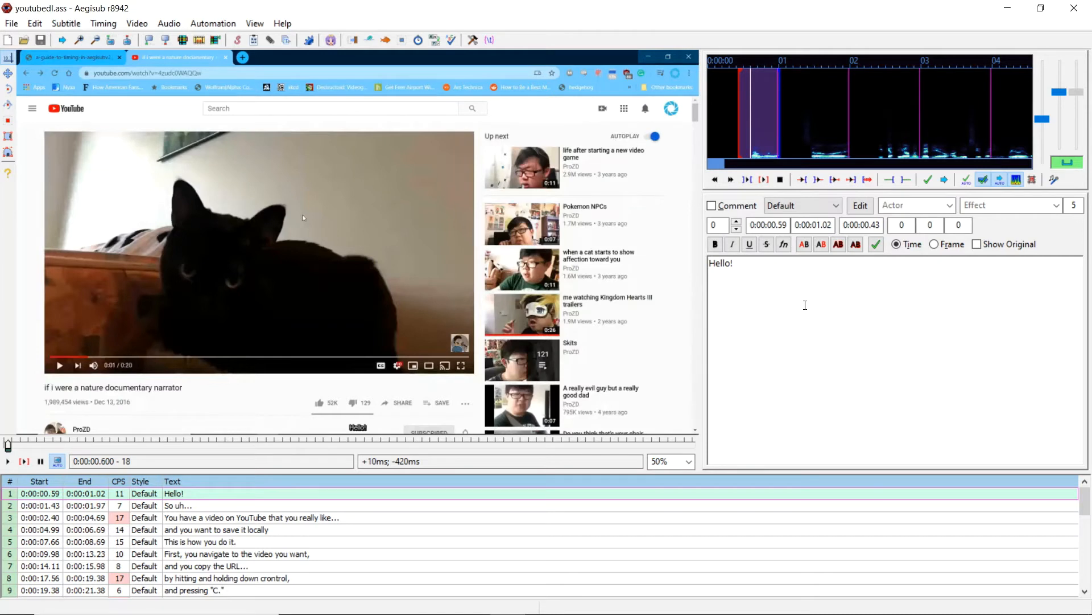
key(v)
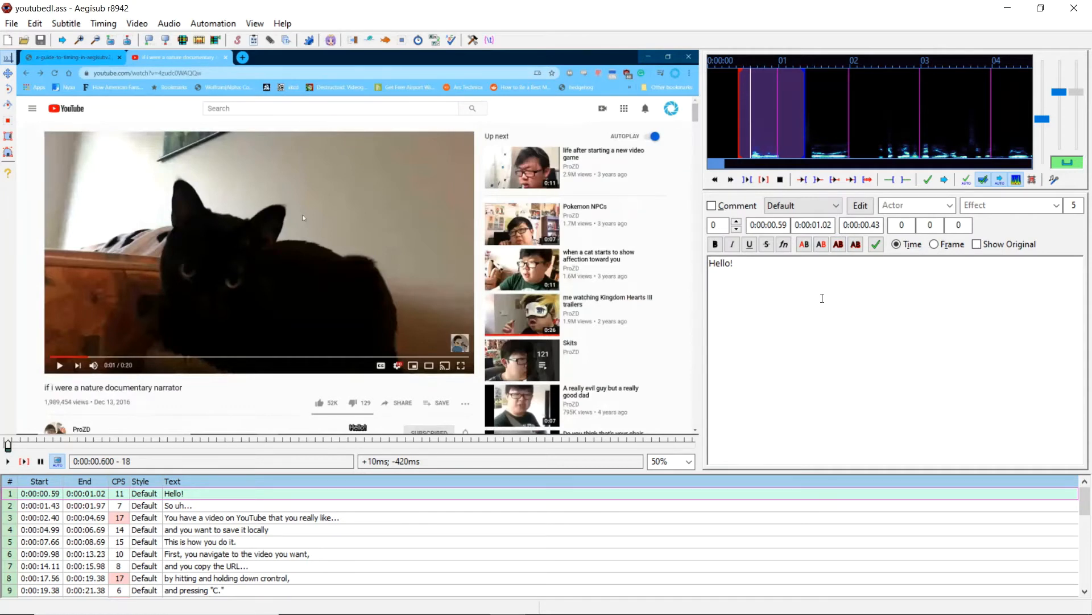
key(Return)
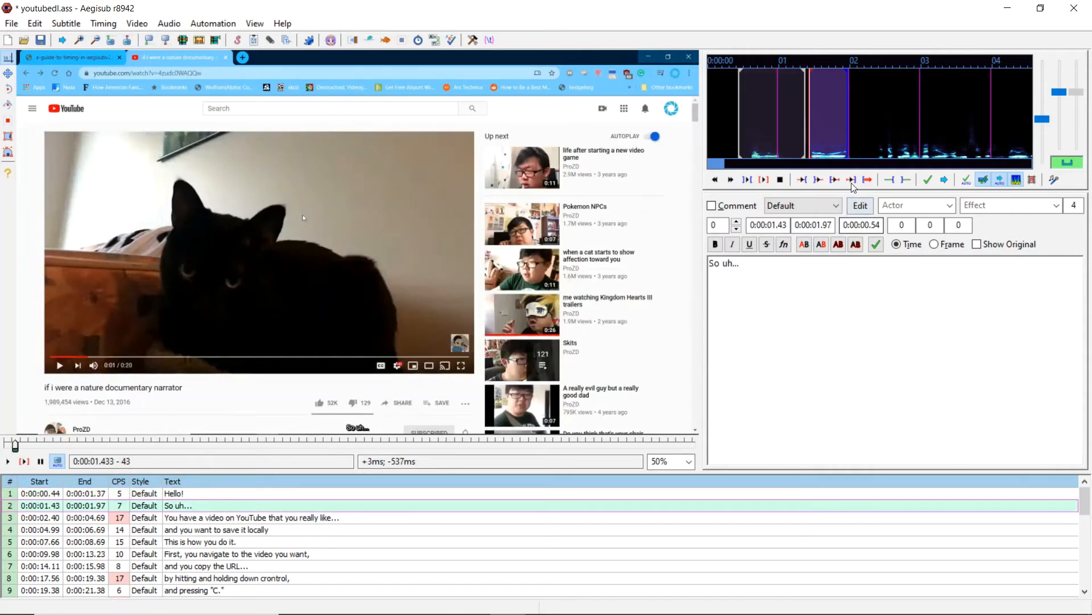
- Adjust the start of the So uh... line on the audio waveform and commit its timing
key(c)
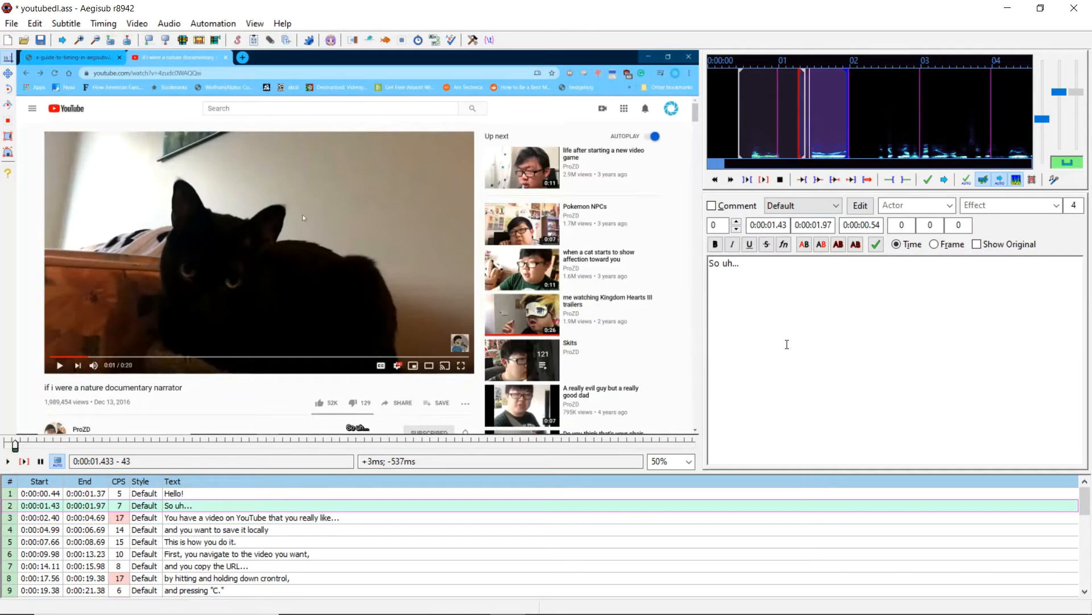
click(805, 154)
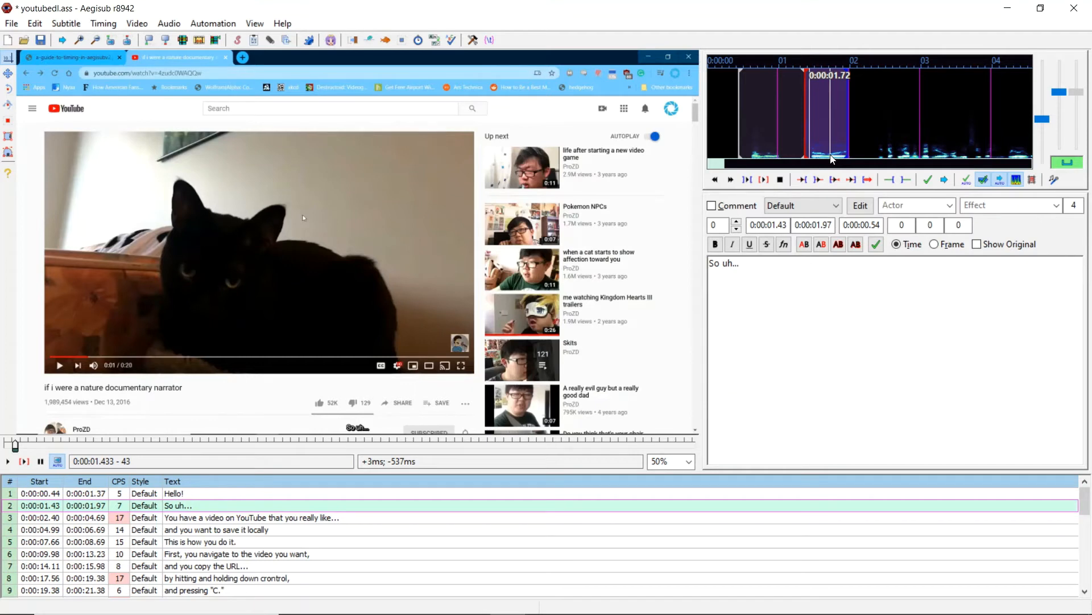
key(Return)
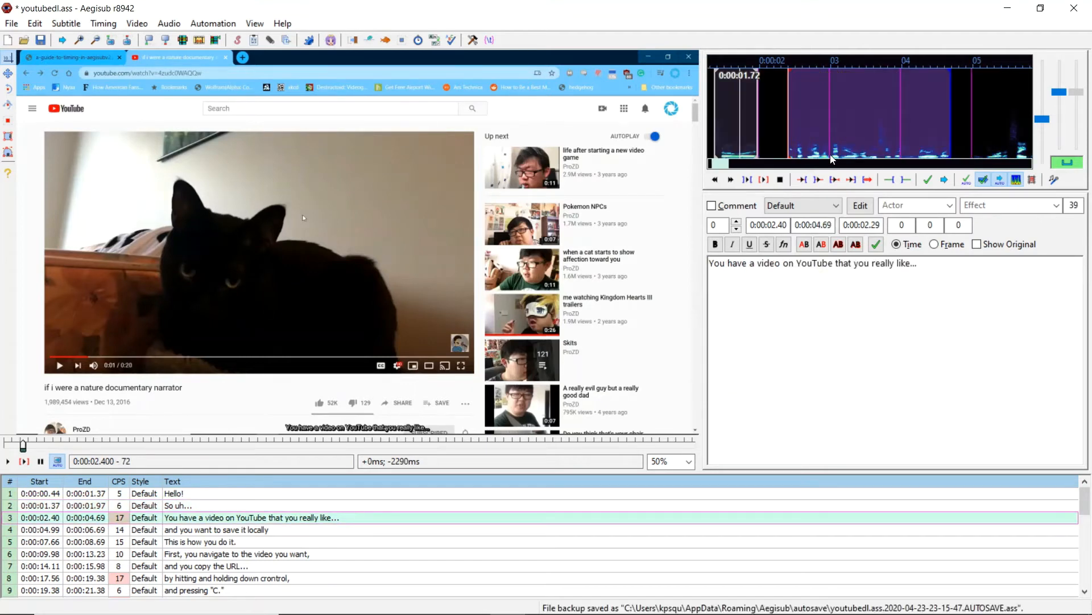
- Set the start and end of the You have a video on YouTube line on the waveform and commit
click(759, 153)
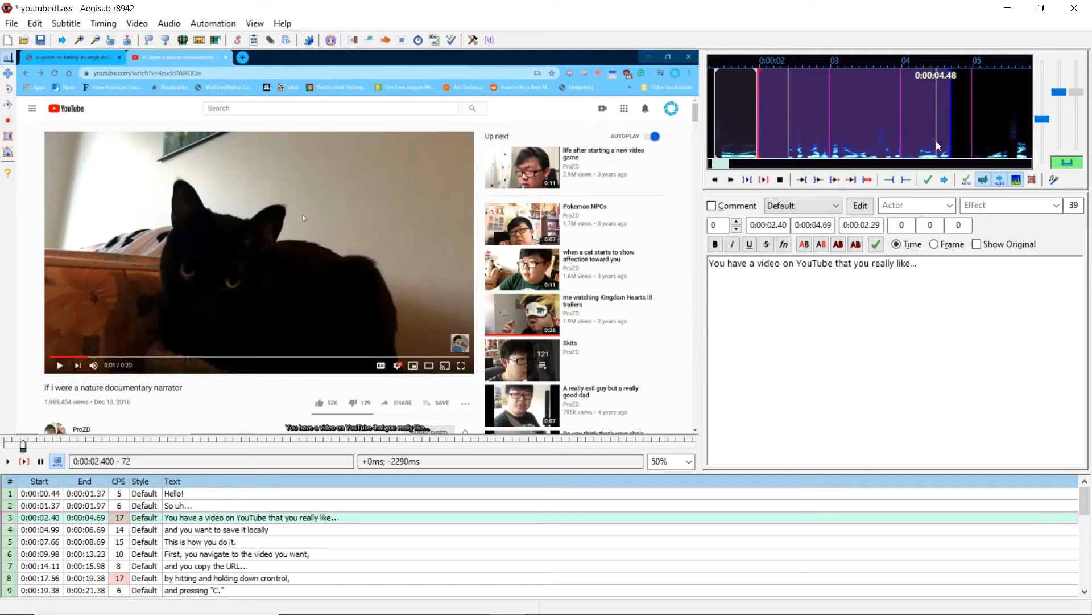
right_click(971, 139)
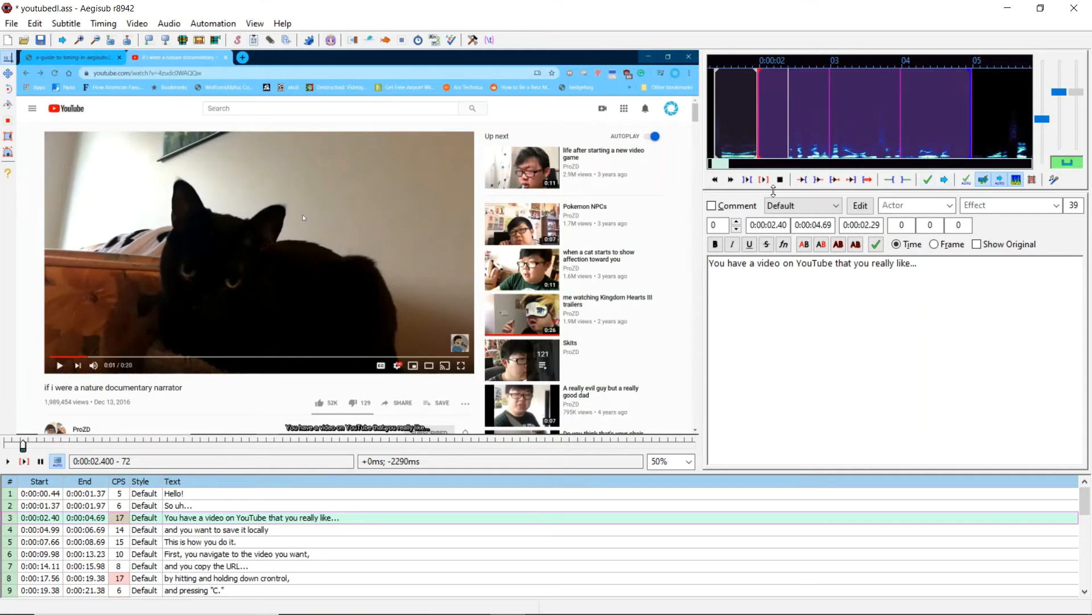
key(Return)
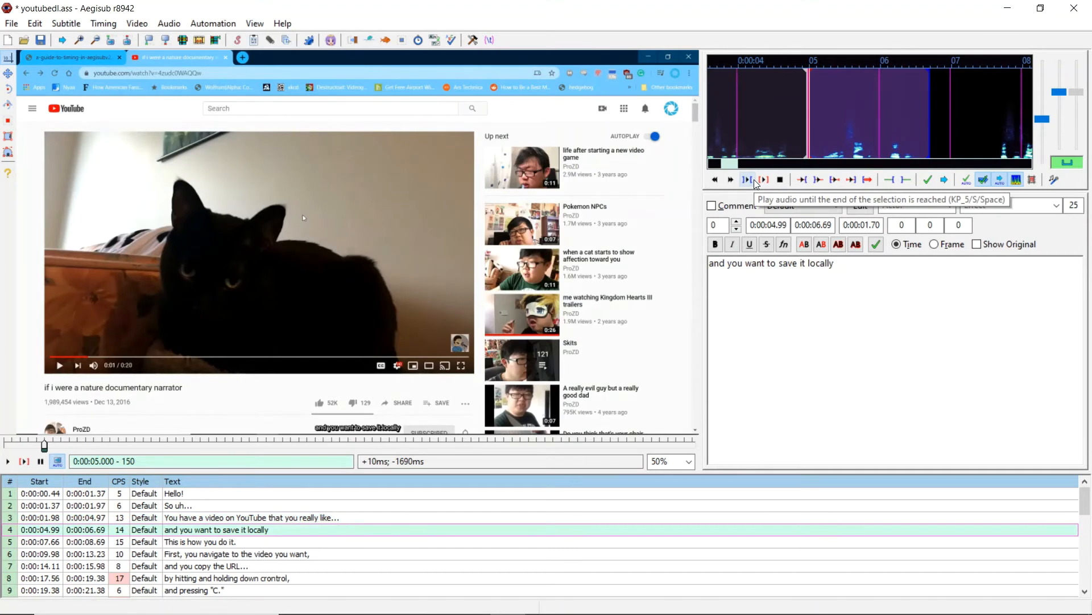
- Save the subtitle file youtubedl.ass
key(ctrl+s)
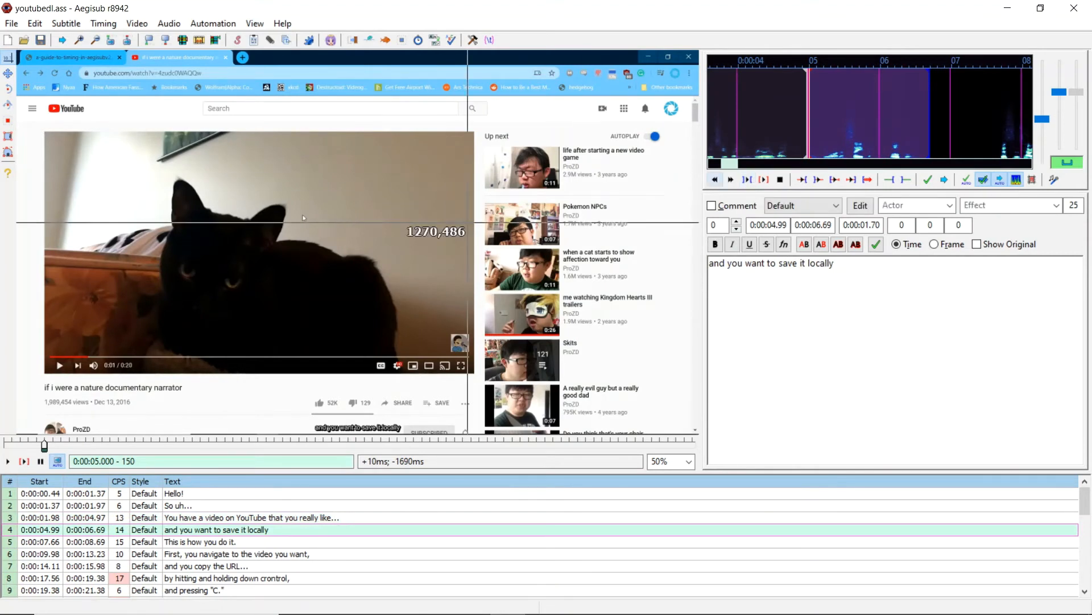
scroll(212, 528, down, 2)
scroll(212, 527, up, 2)
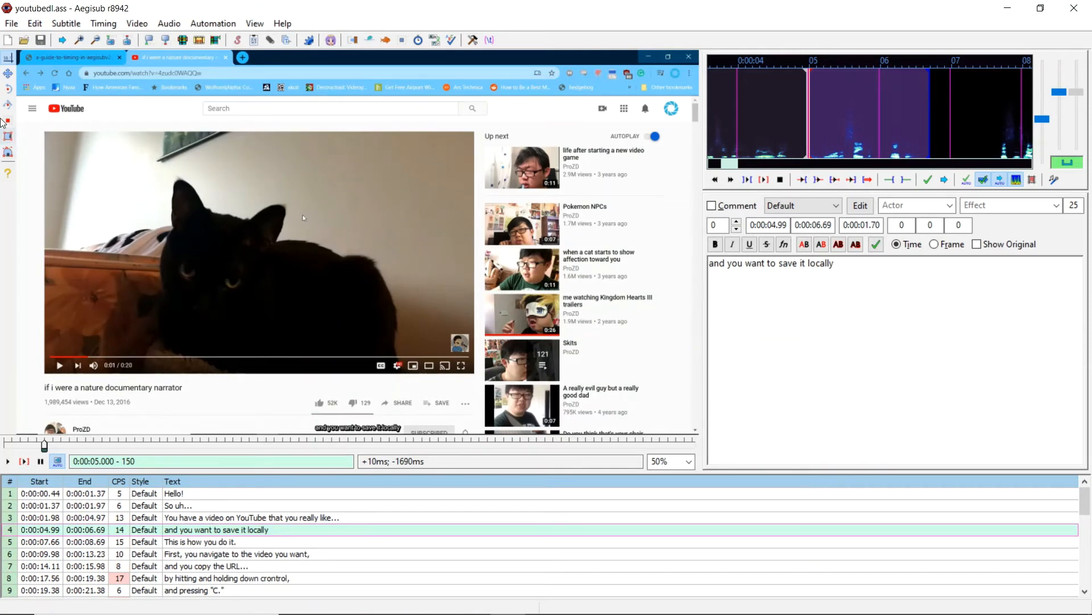
click(12, 24)
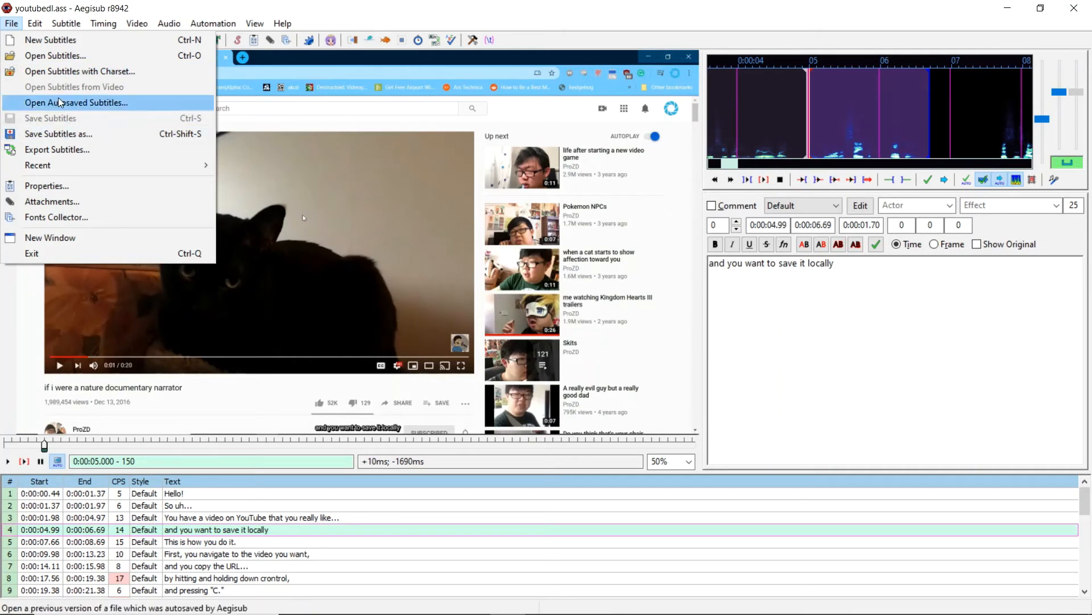
click(69, 131)
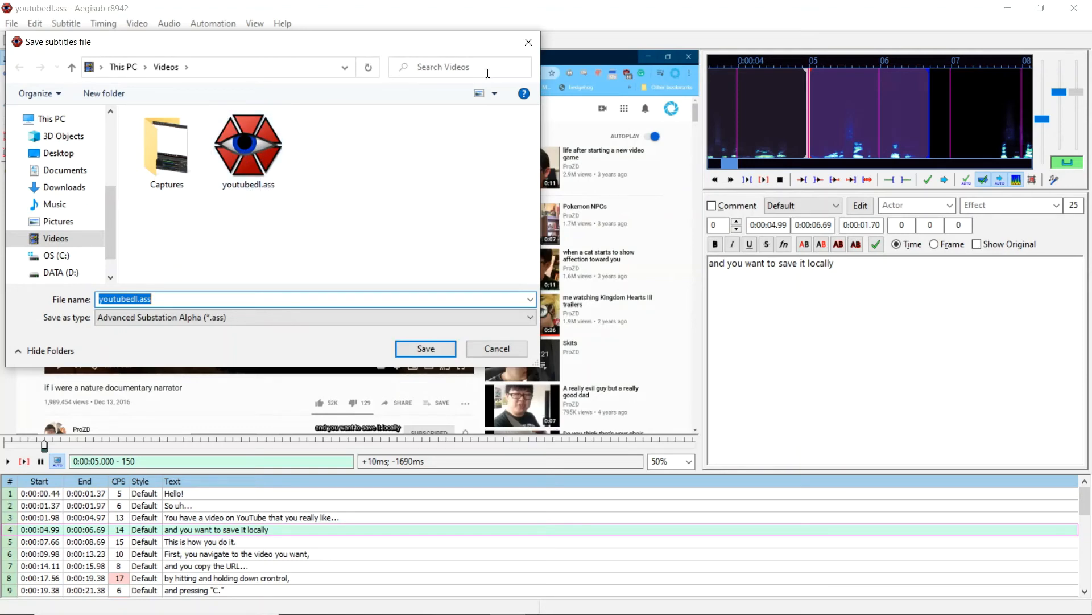
click(527, 56)
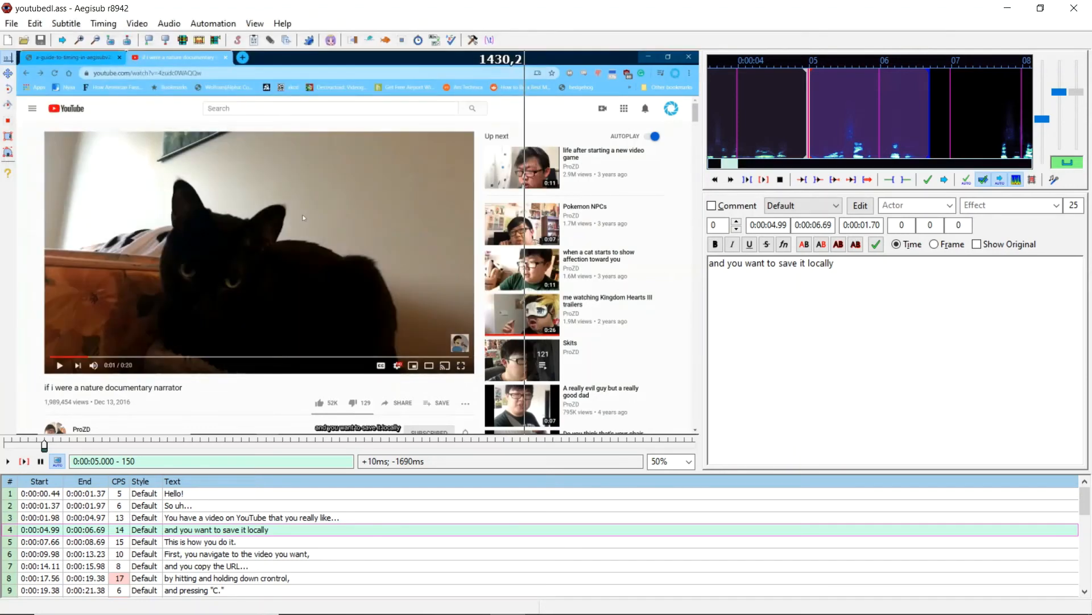
- Export the subtitles with no filters, naming the export file youtubedl.srt in Videos
click(12, 24)
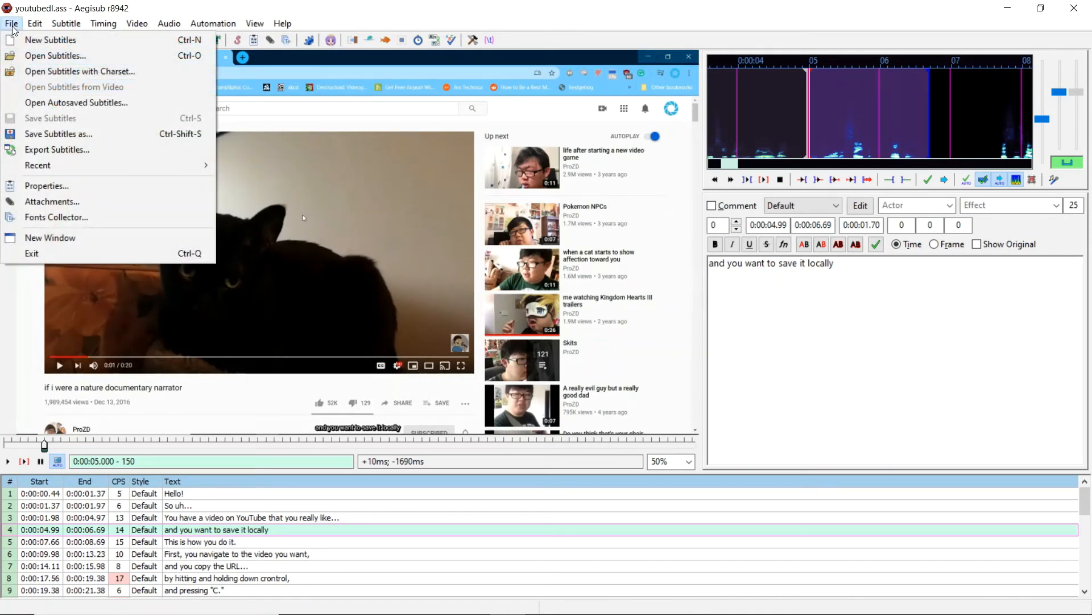
click(38, 149)
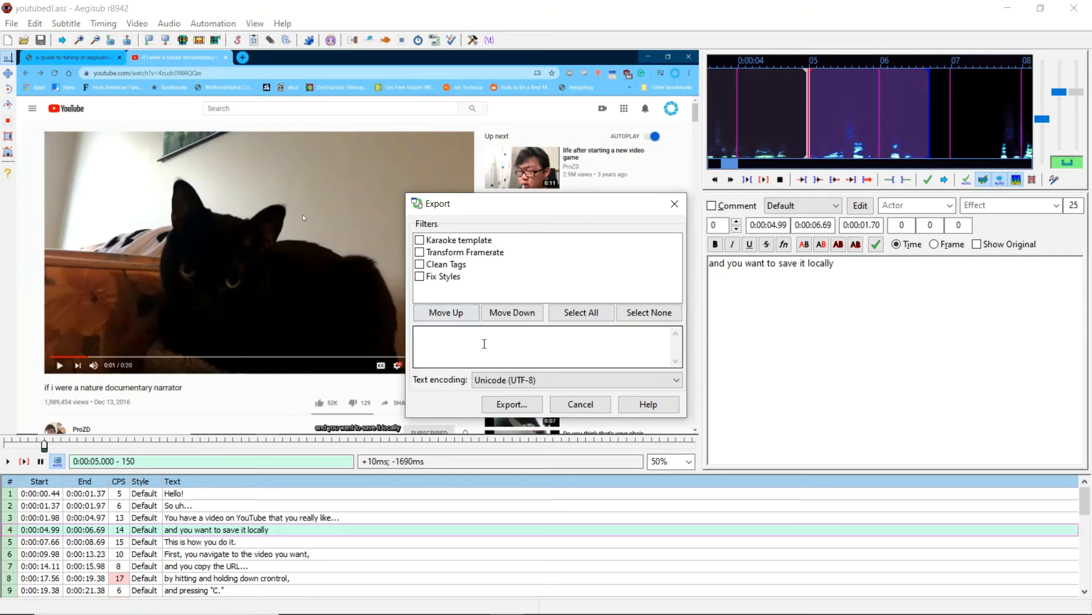
click(508, 404)
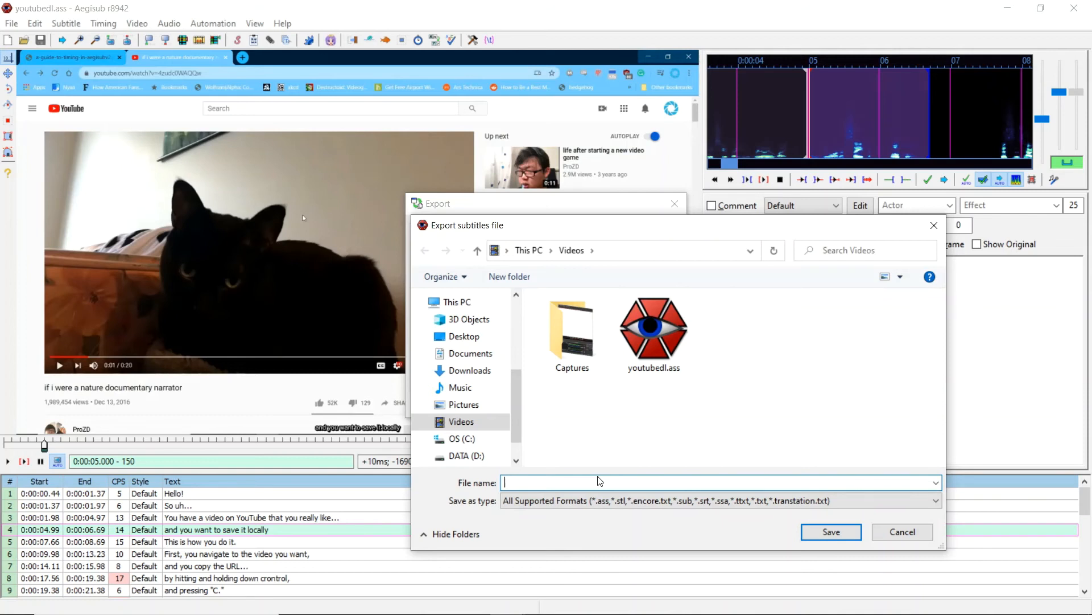
text(youtubedl)
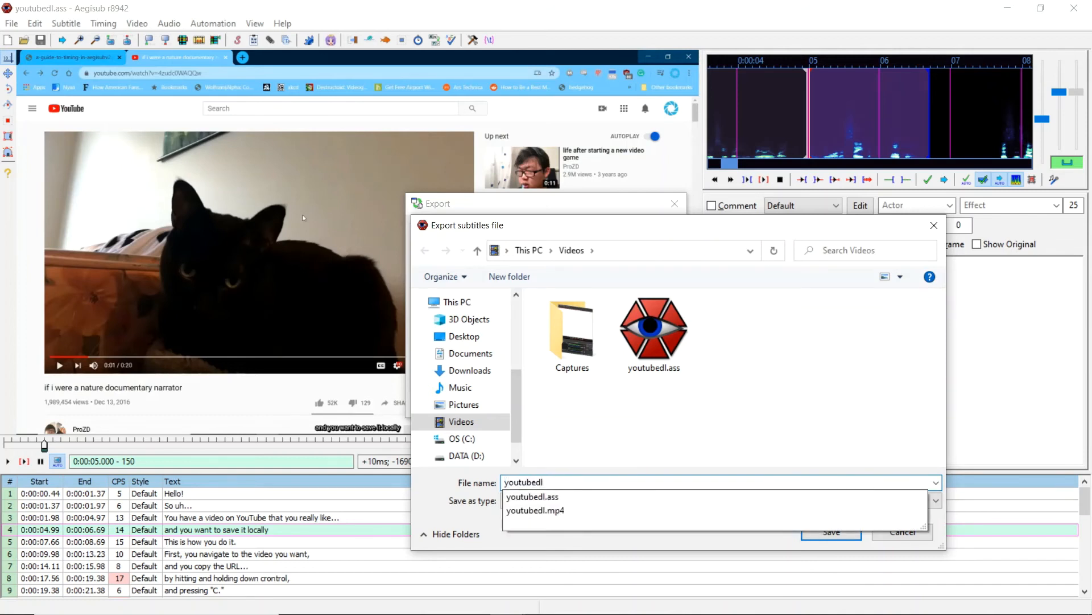
text(.srt)
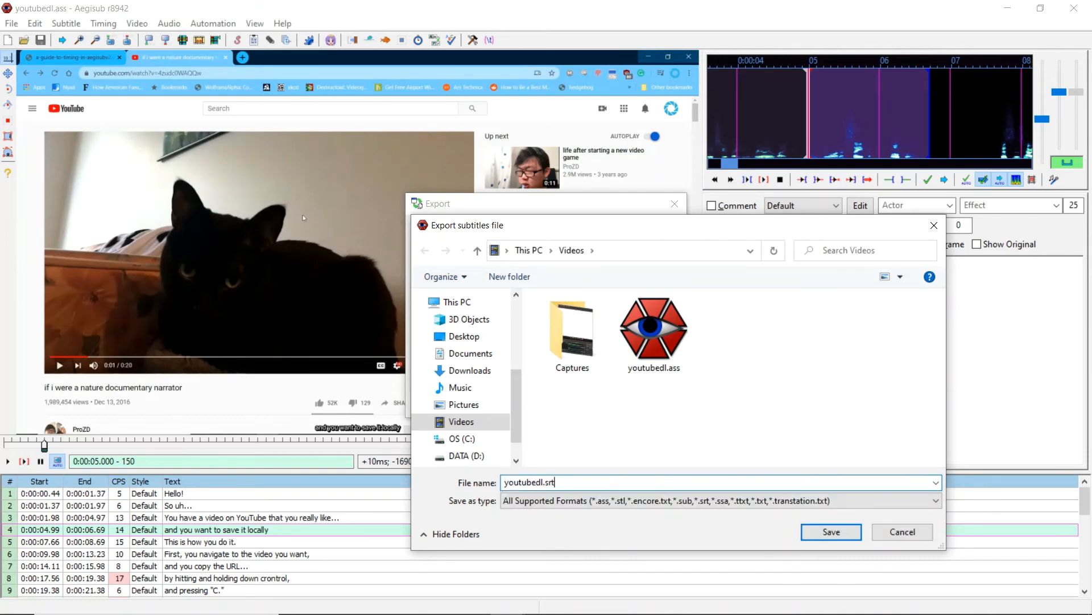
- Set the export file type to SubRip (*.srt) and save the youtubedl.srt export
click(565, 506)
click(565, 506)
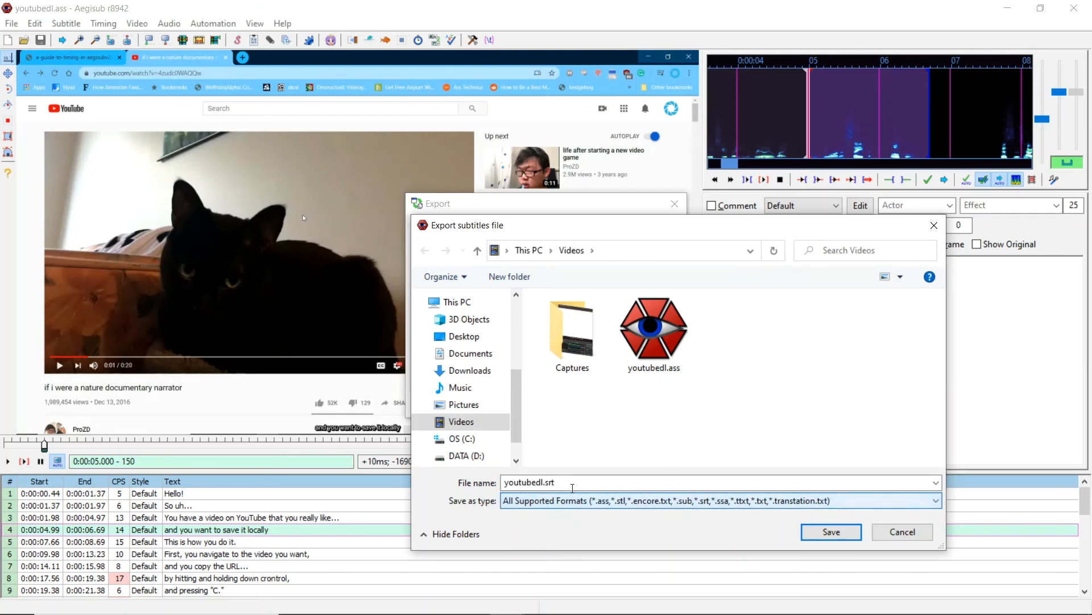
click(575, 484)
click(575, 483)
key(BackSpace)
key(BackSpace)
key(BackSpace)
key(BackSpace)
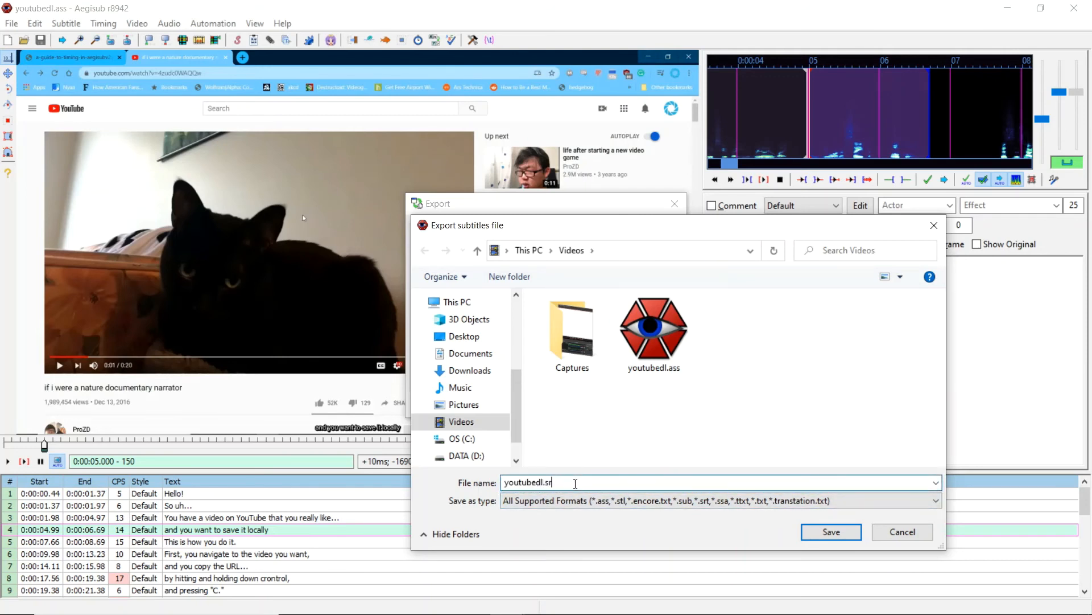
click(485, 518)
click(521, 503)
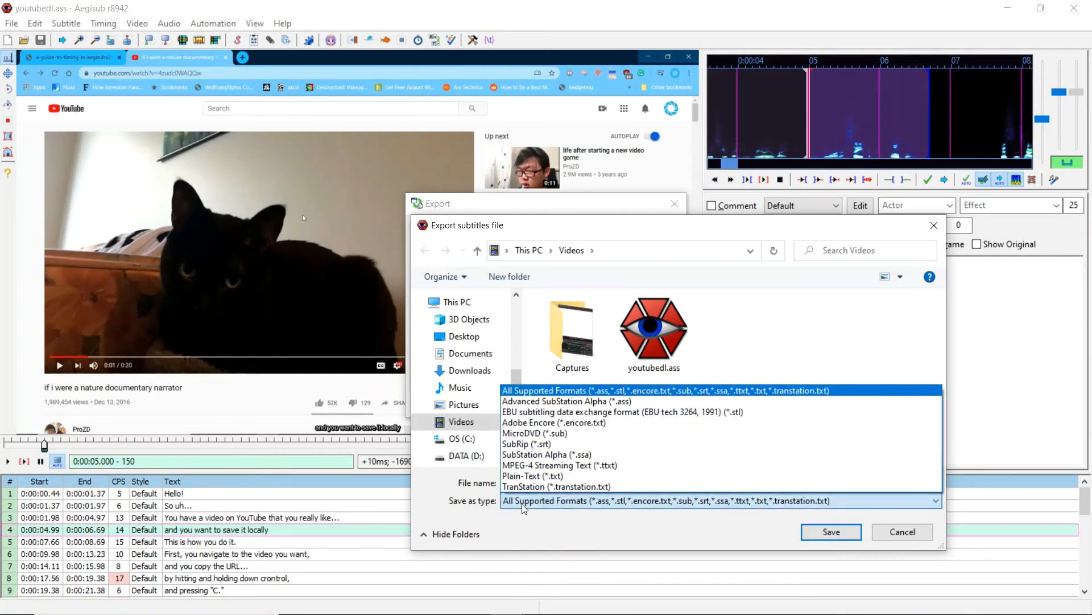
click(569, 444)
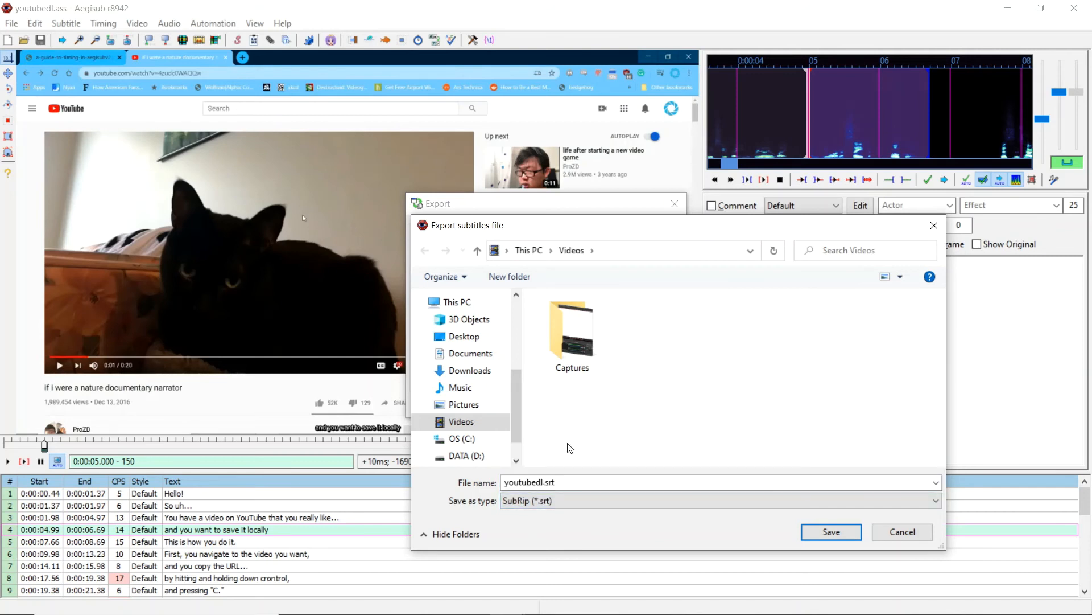
click(544, 483)
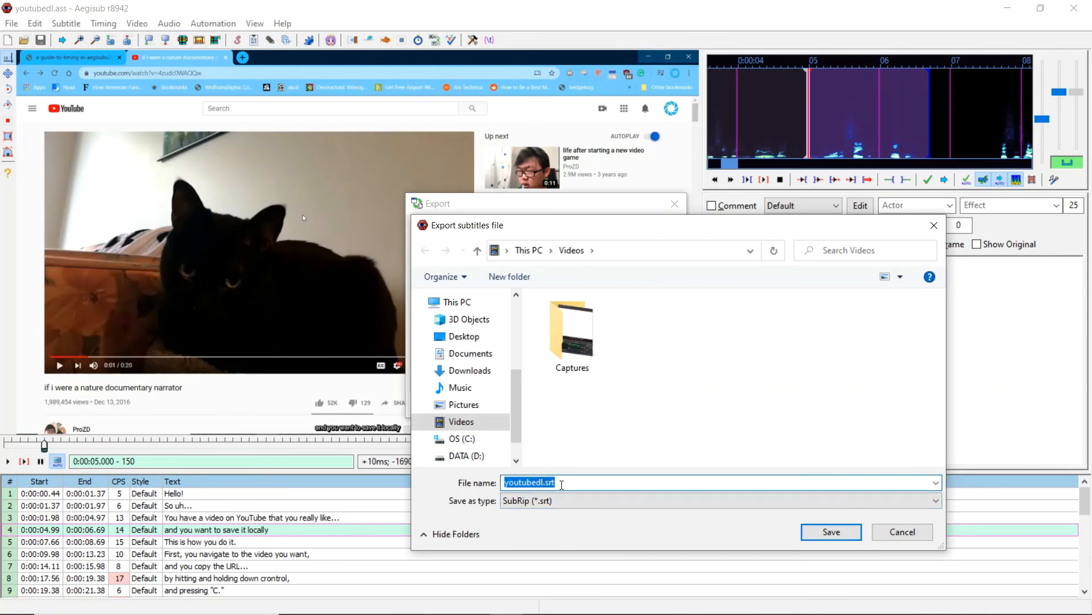
click(586, 486)
click(819, 537)
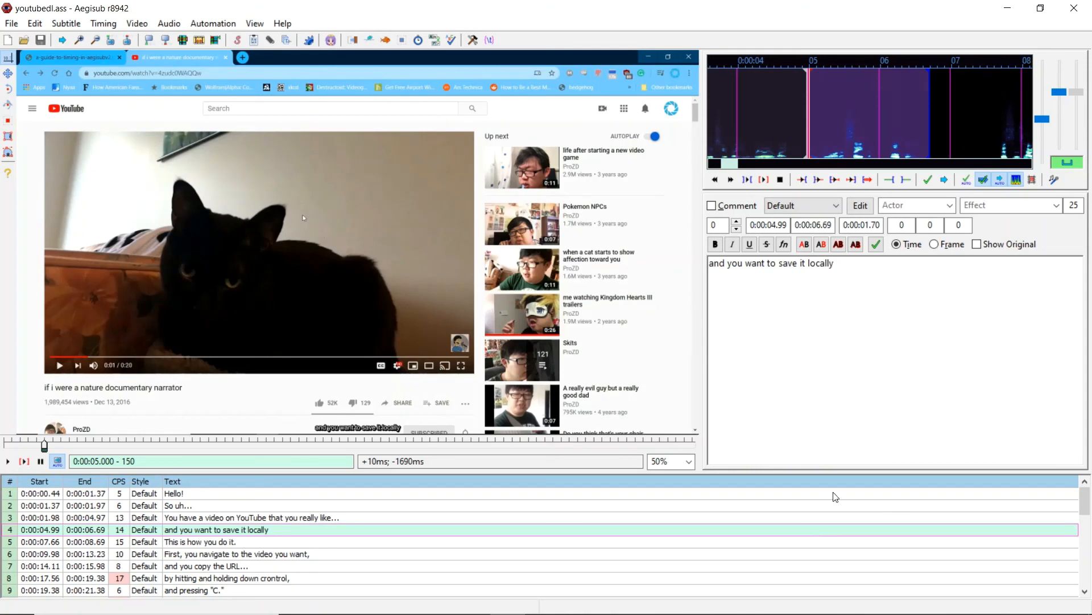
- Switch to mpv and play youtubedl.mp4 to check the exported subtitles
click(1010, 9)
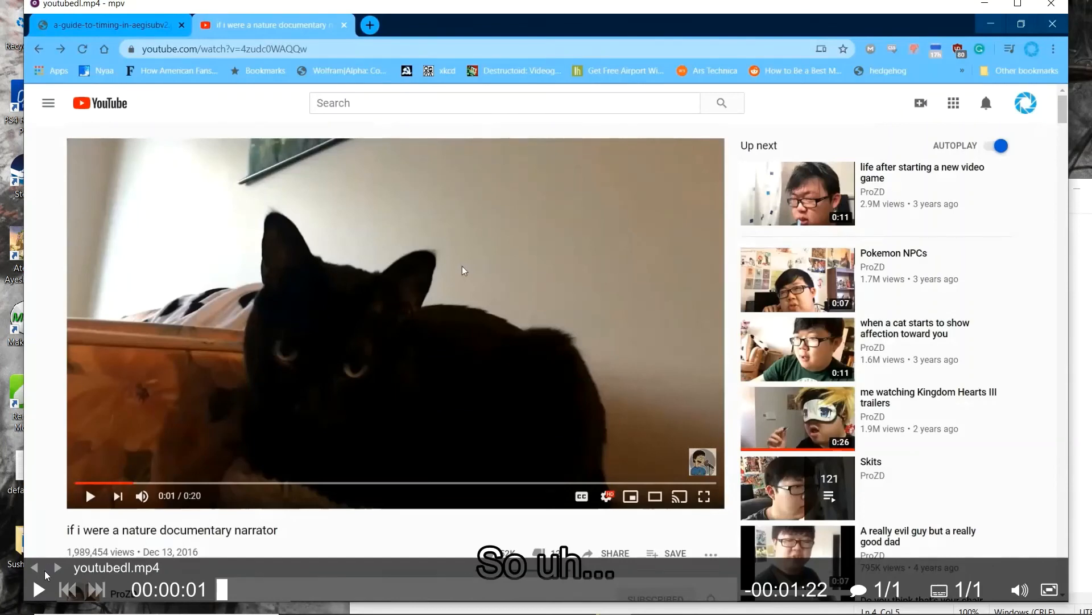
click(38, 590)
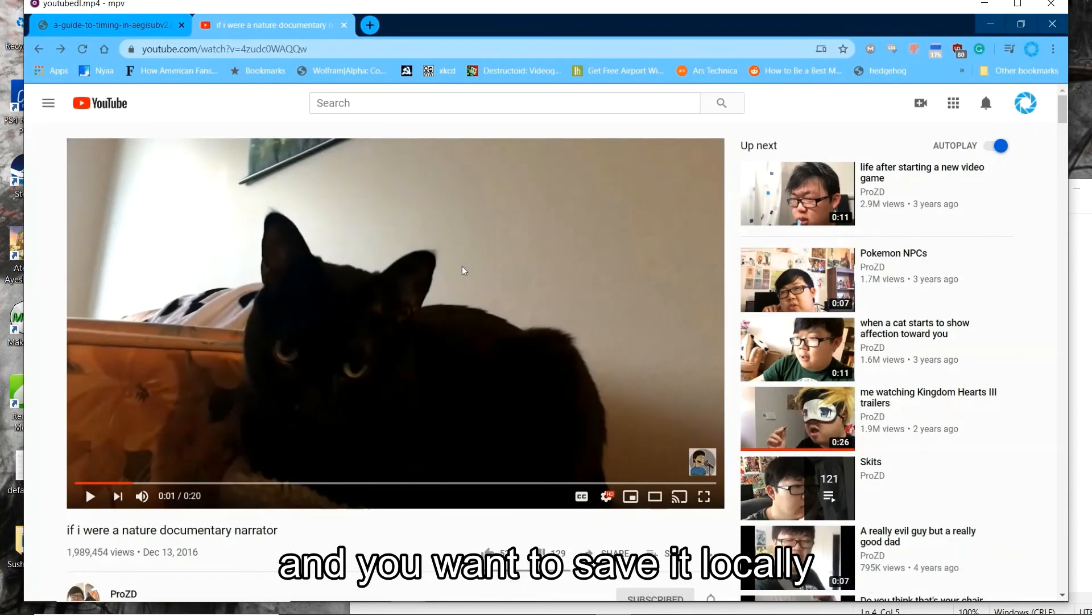
click(39, 590)
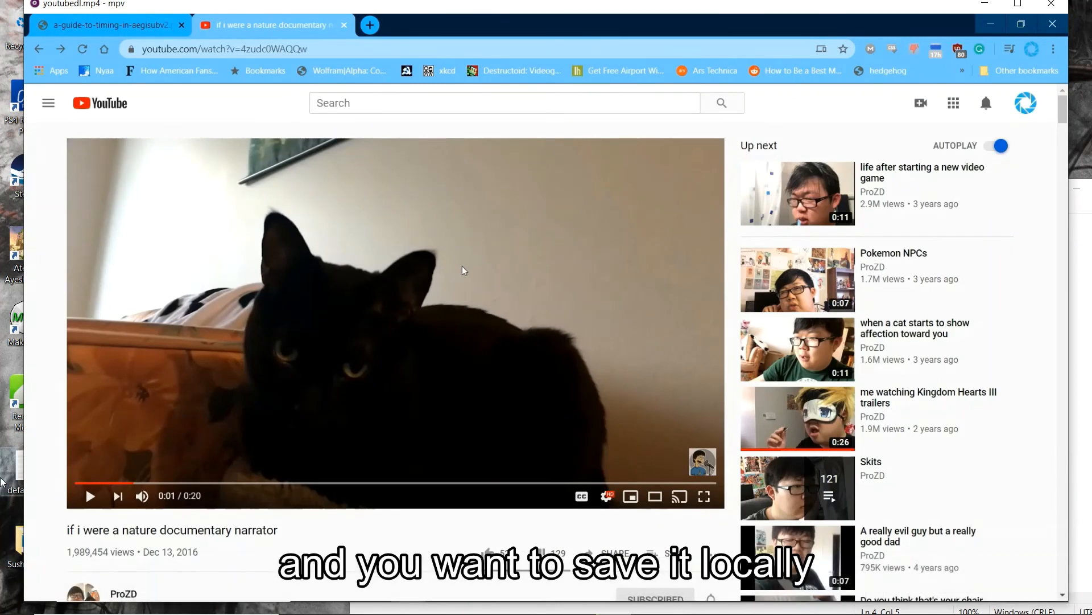